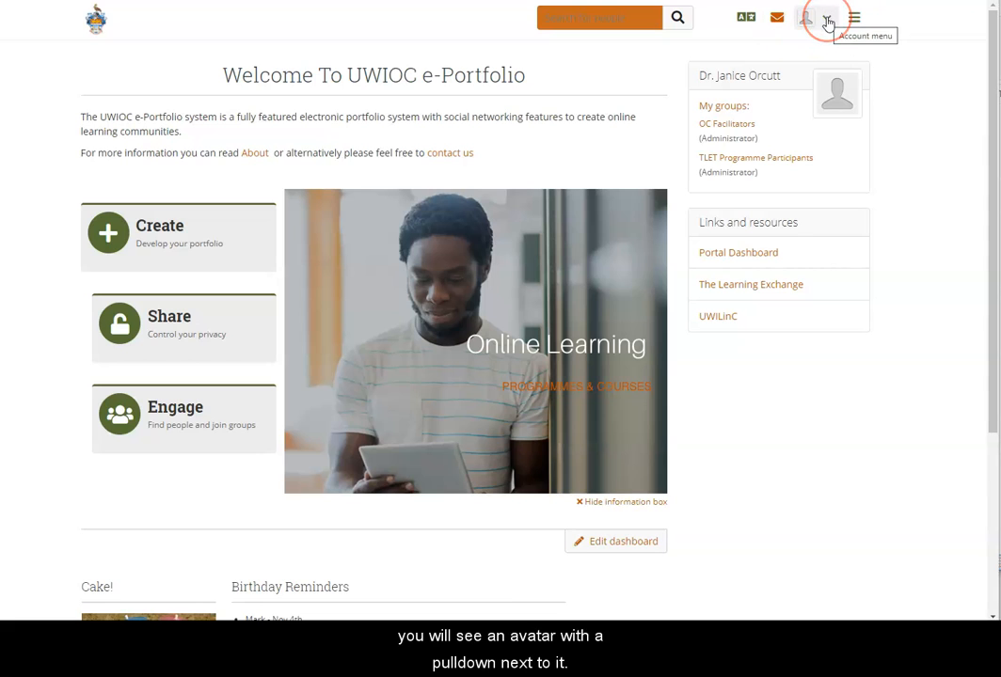
# On the Profile pictures page, make Headshot 2 the default profile picture
pyautogui.click(827, 20)
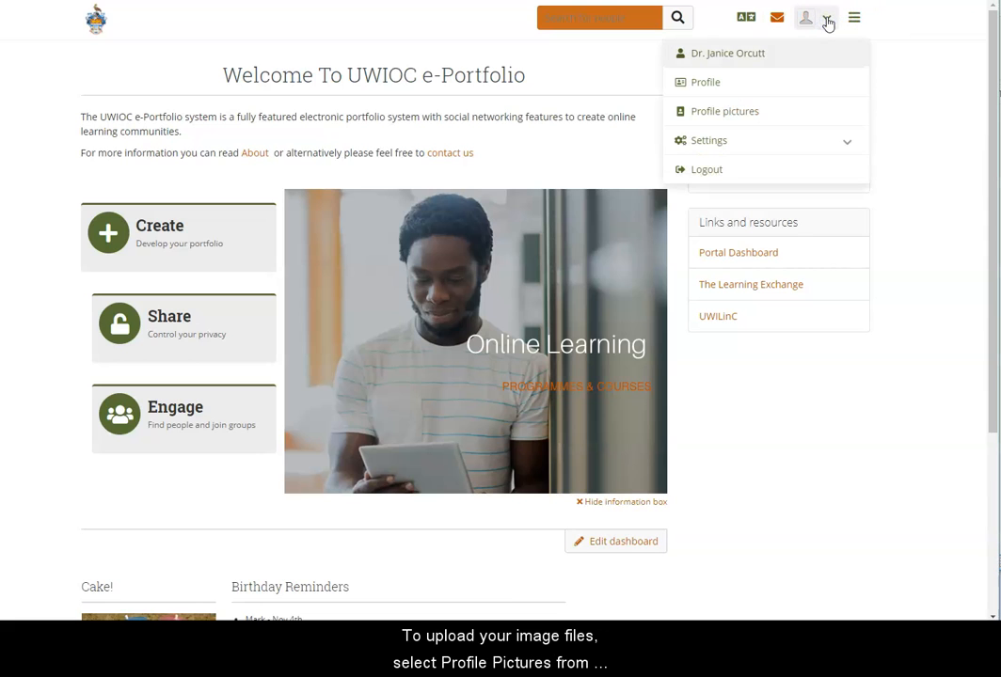
pyautogui.click(740, 113)
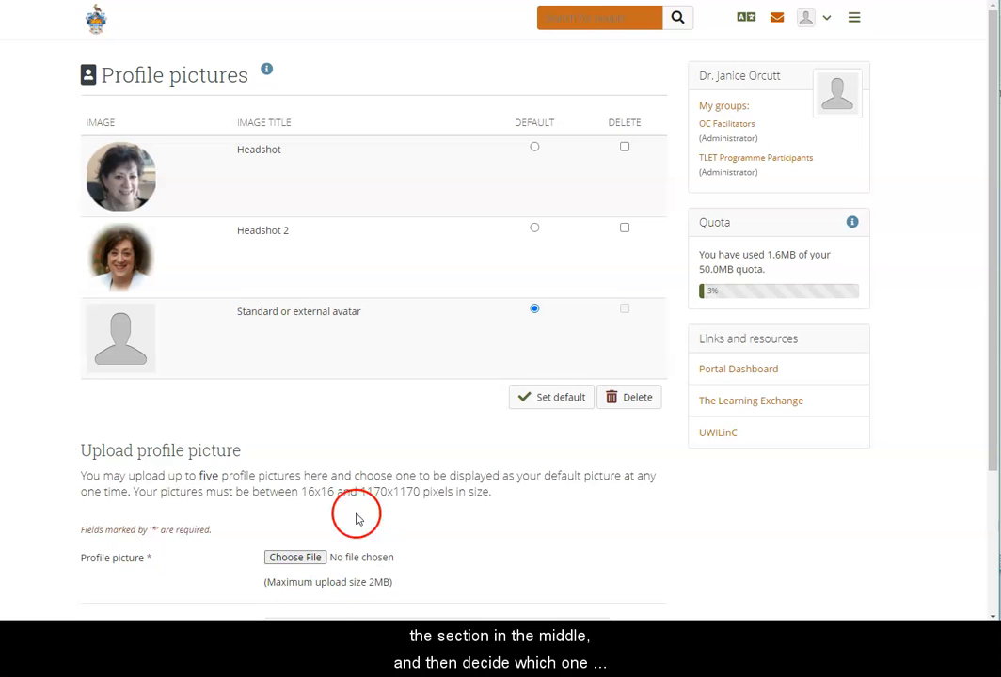
pyautogui.scroll(-3, 442, 550)
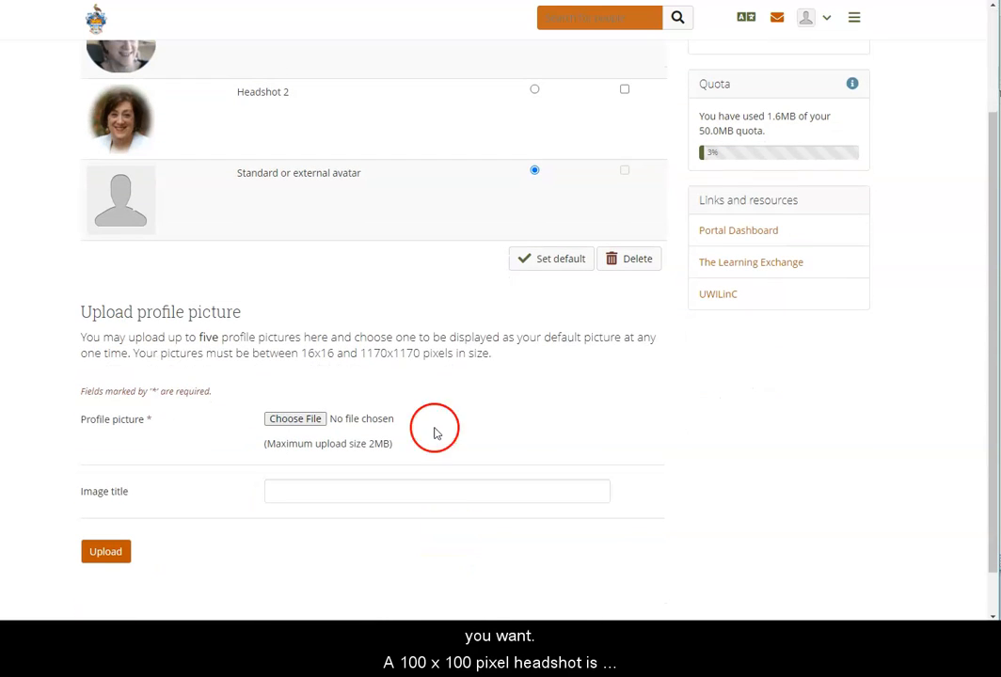
pyautogui.scroll(3, 405, 402)
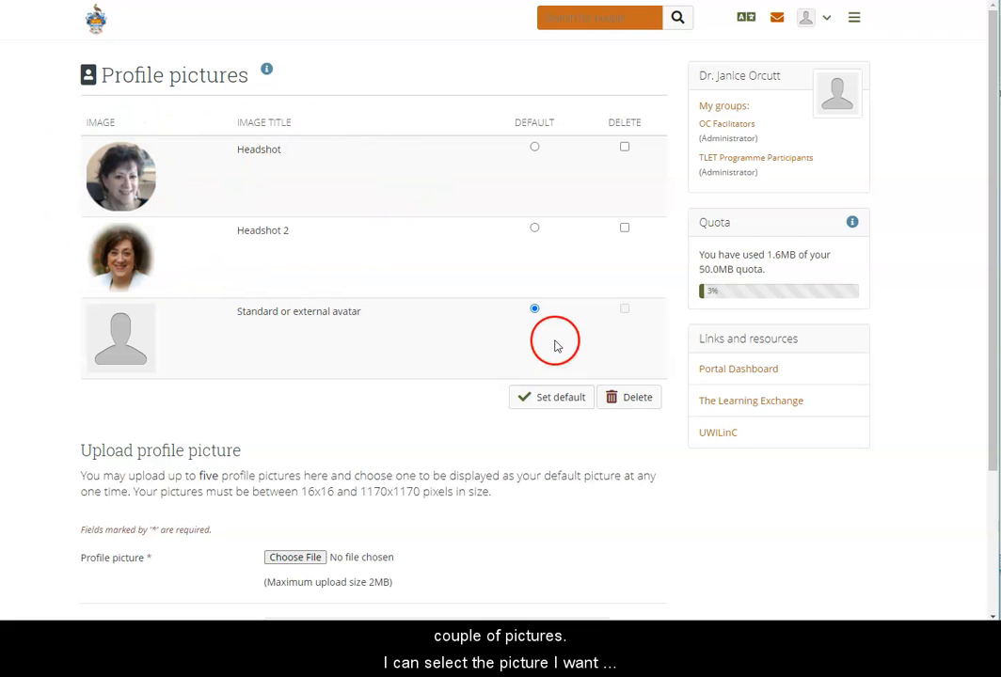
pyautogui.click(534, 230)
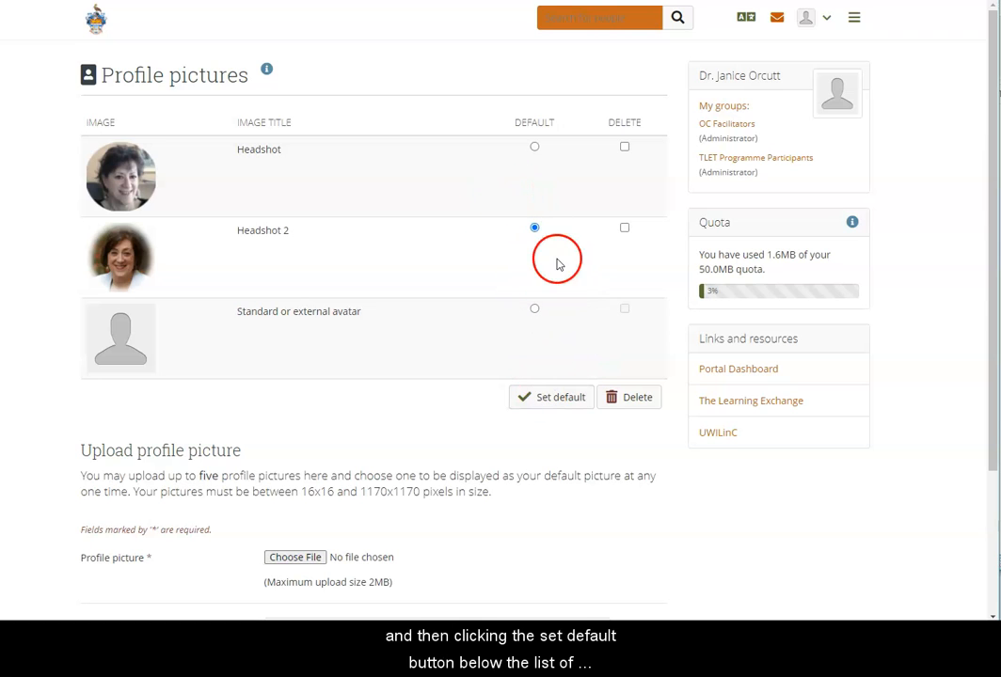
pyautogui.click(556, 402)
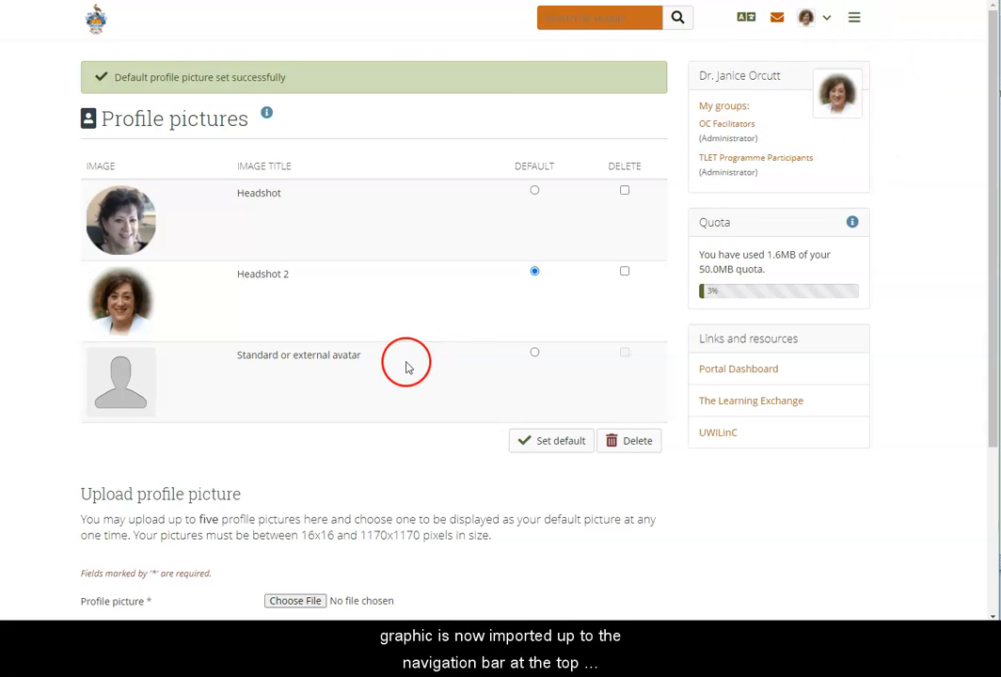
pyautogui.scroll(-3, 389, 378)
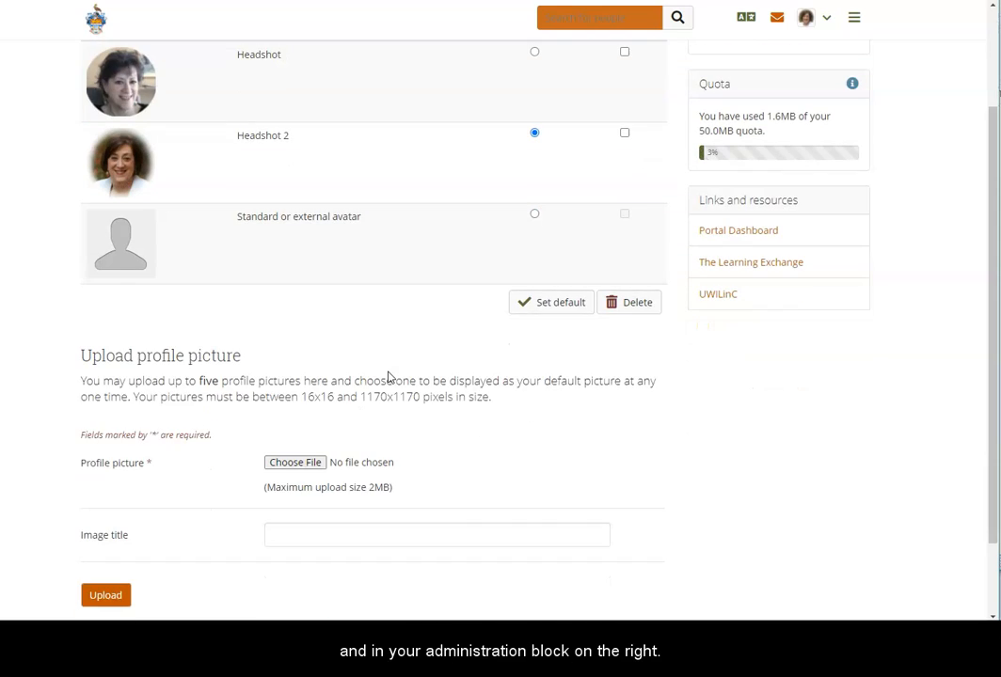
pyautogui.scroll(-2, 389, 378)
pyautogui.scroll(5, 391, 376)
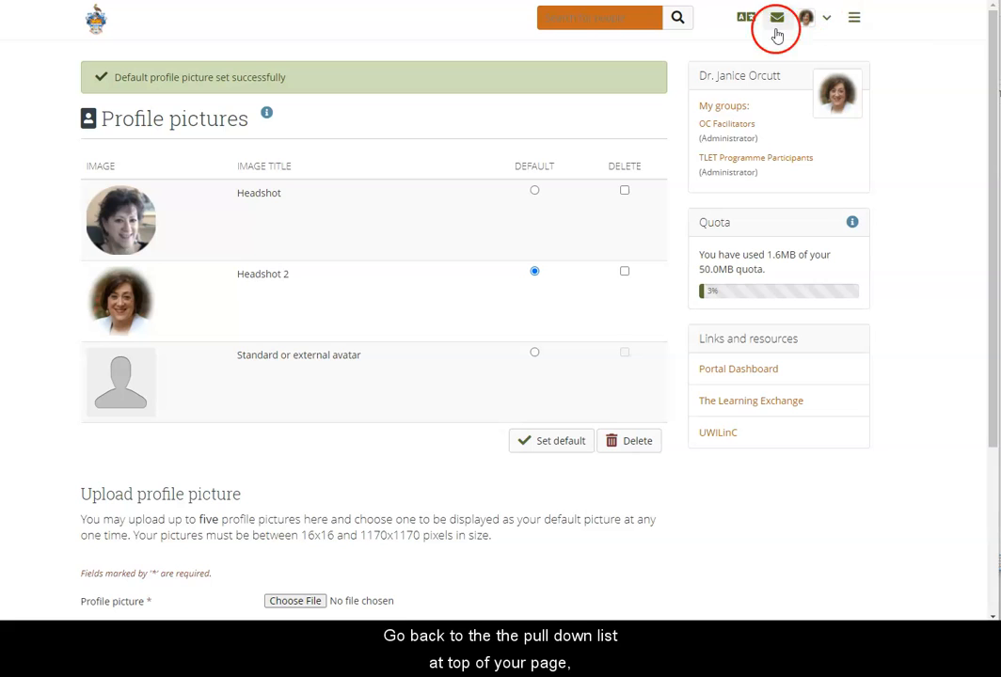
# Open the account's Profile form and look through its Contact information, Social media and General sections
pyautogui.click(828, 19)
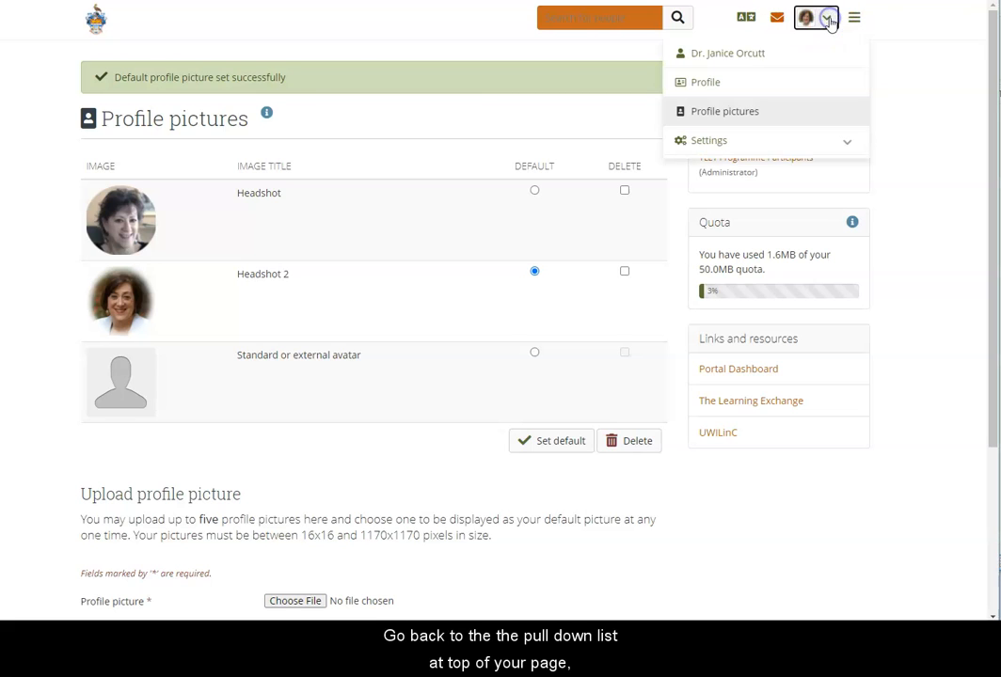
pyautogui.click(706, 83)
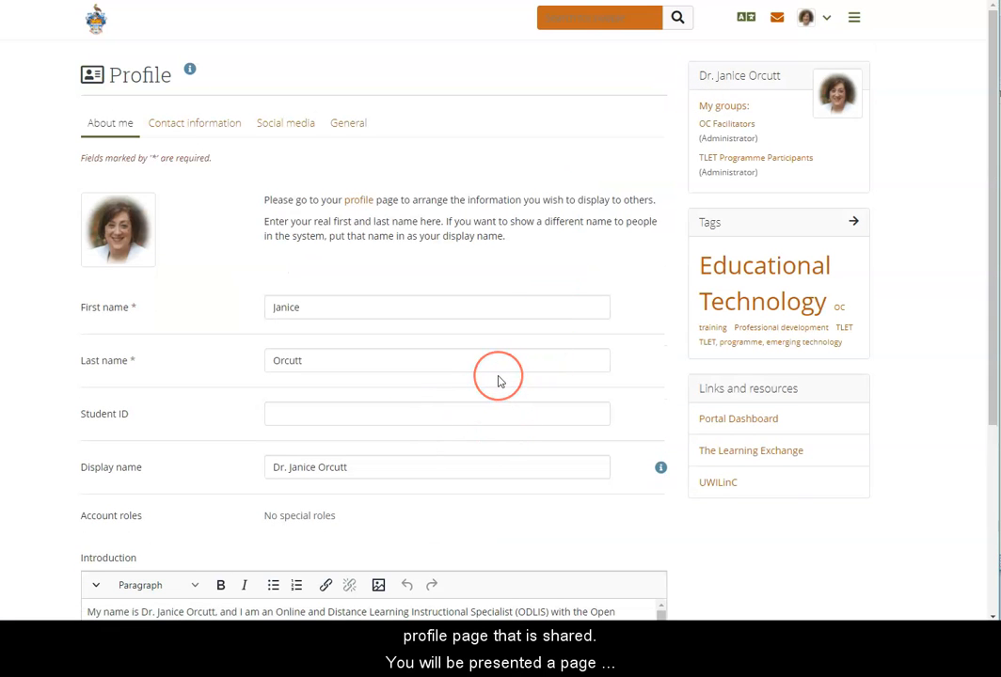
pyautogui.scroll(-3, 499, 381)
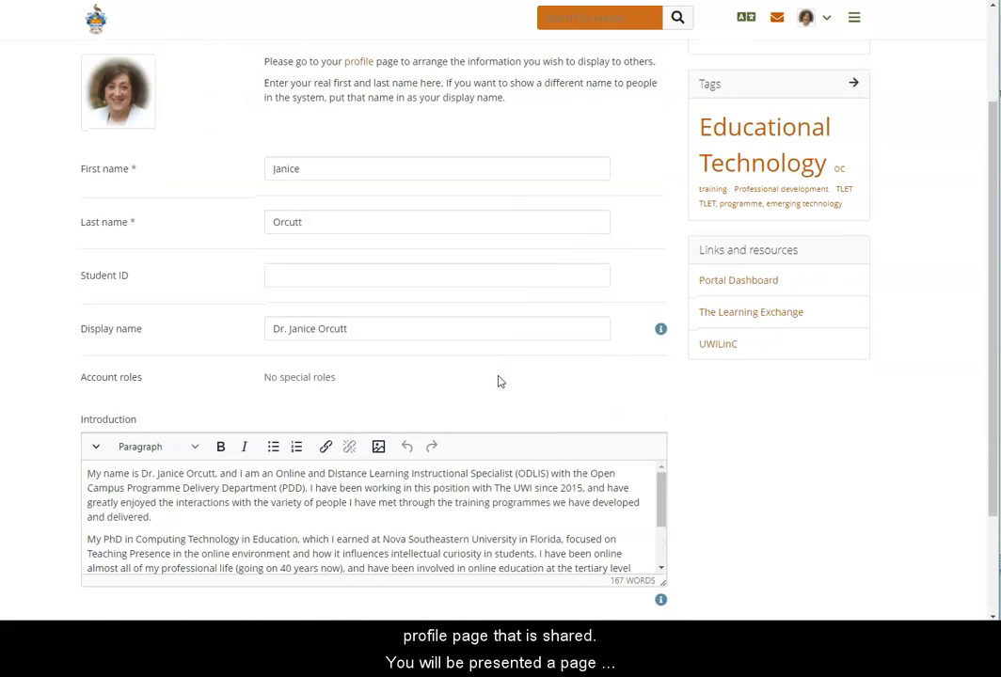
pyautogui.scroll(3, 495, 385)
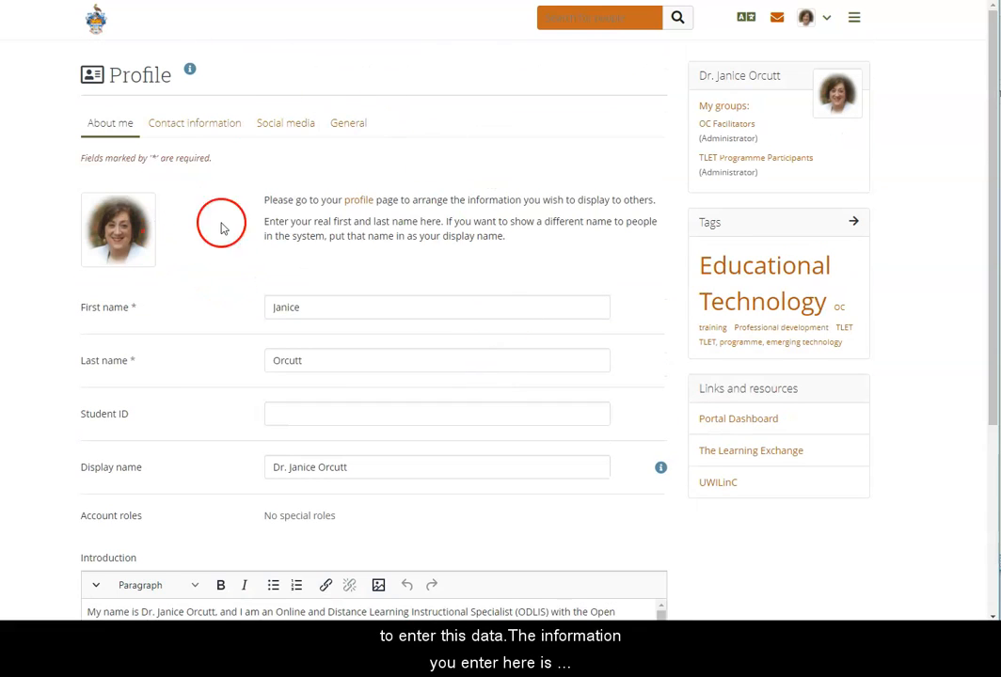
pyautogui.click(205, 129)
pyautogui.click(281, 128)
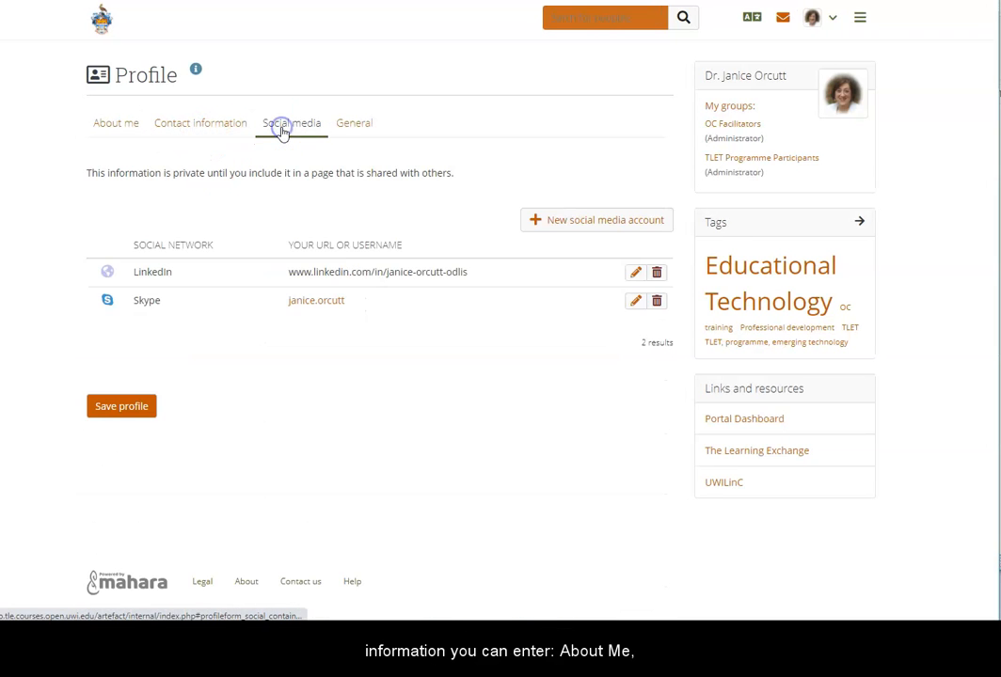
pyautogui.click(355, 125)
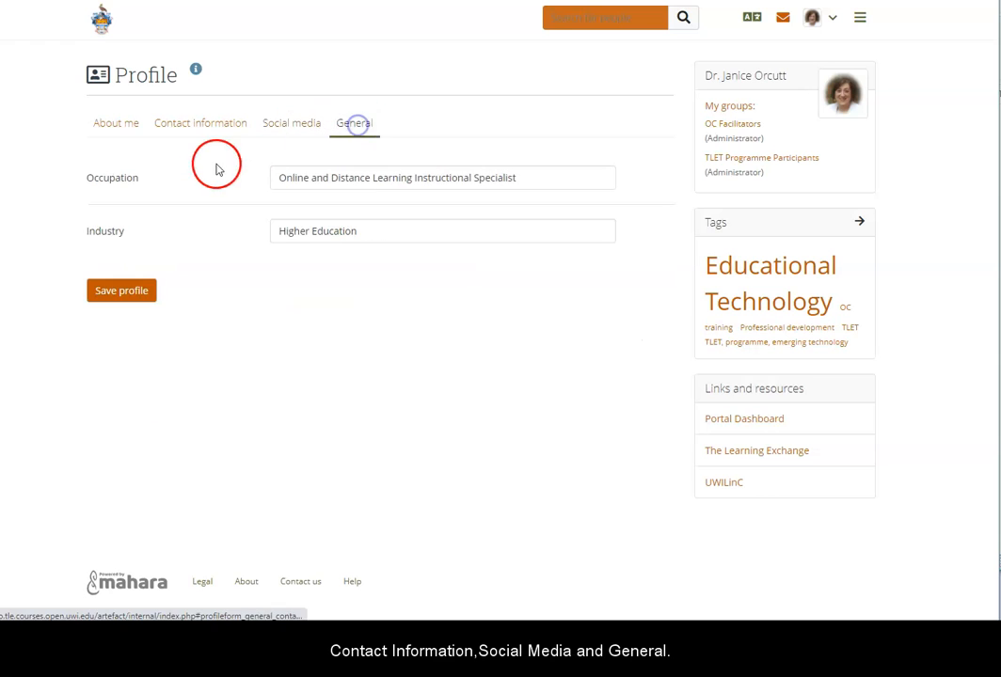
# Return to the About me section, check the name fields and introduction, and save the profile
pyautogui.click(120, 132)
pyautogui.click(226, 243)
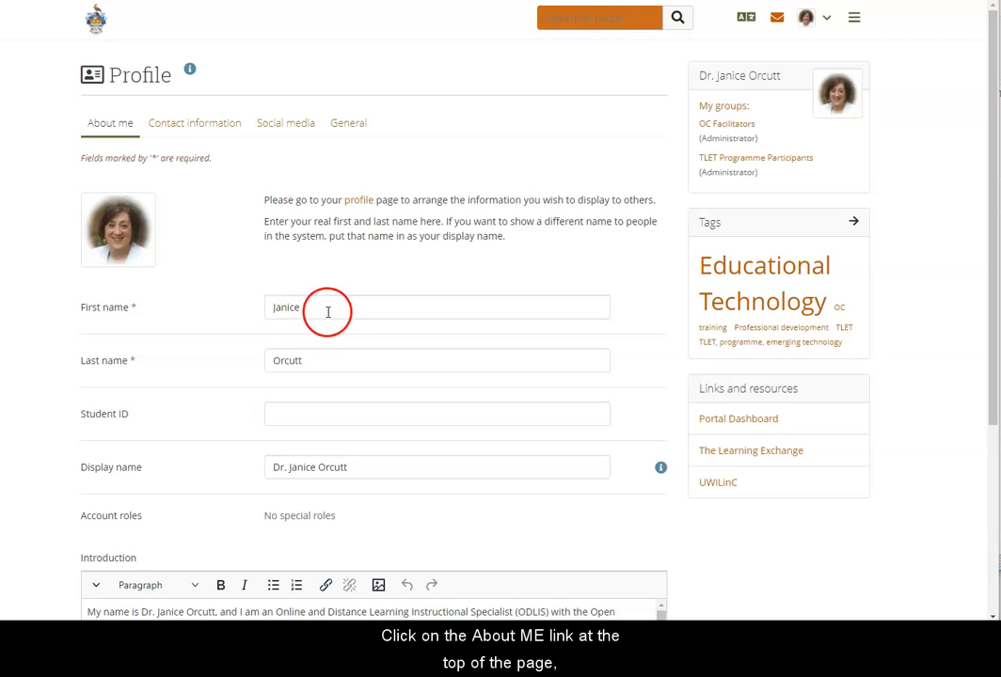
pyautogui.doubleClick(263, 304)
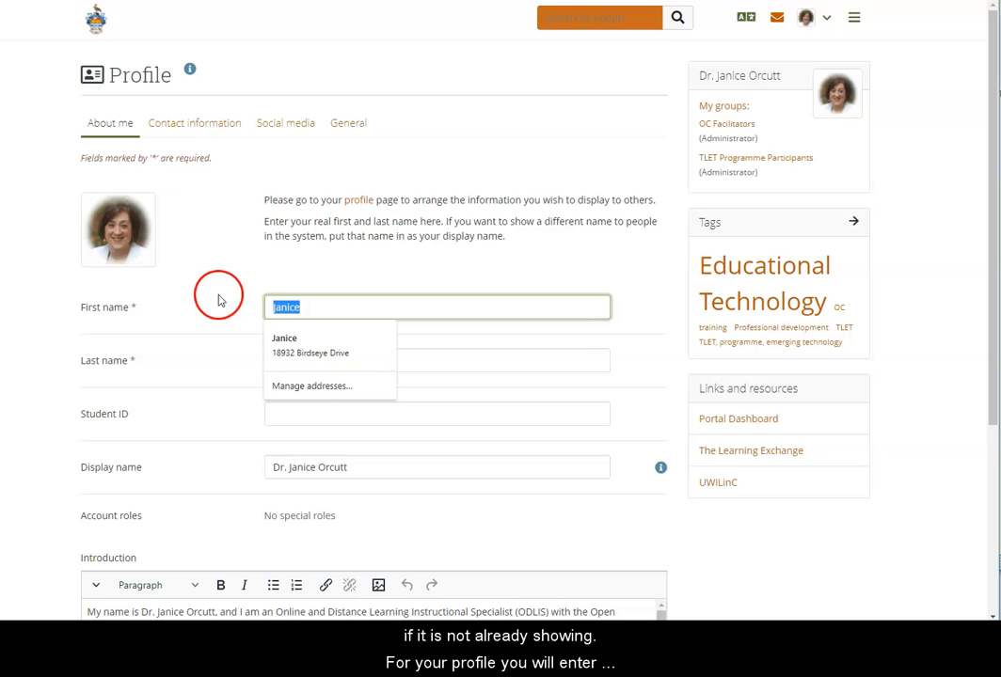
pyautogui.click(184, 247)
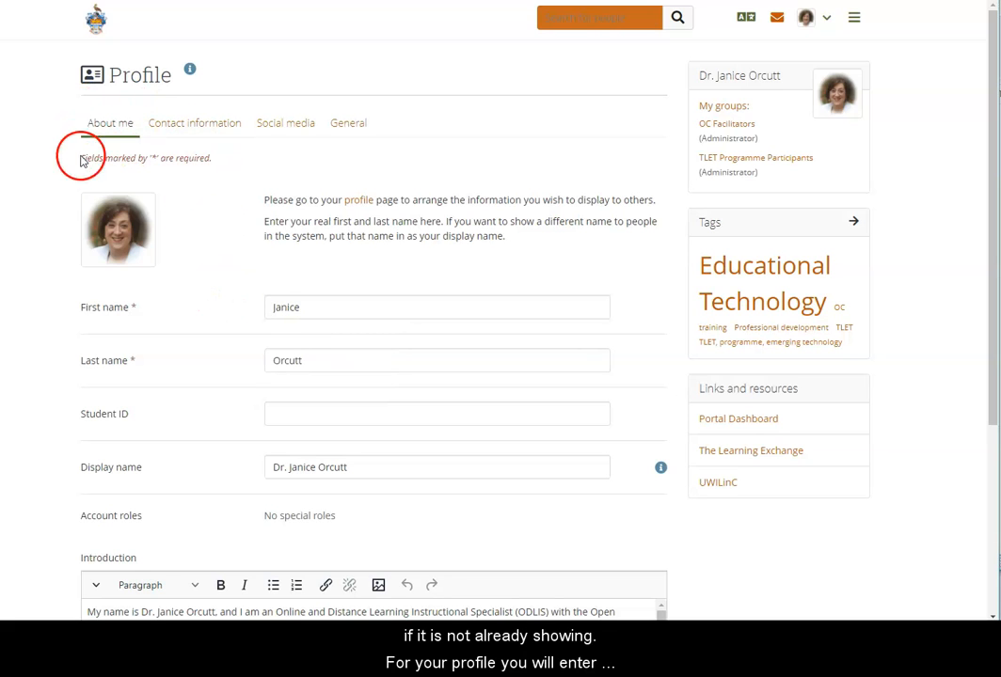
pyautogui.click(316, 307)
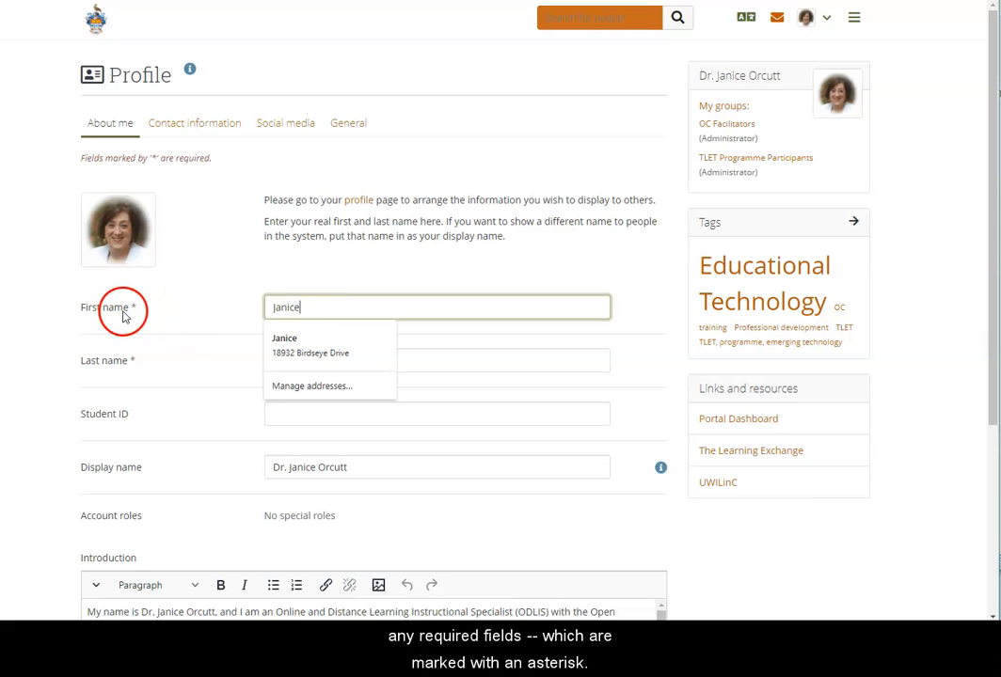
pyautogui.click(267, 331)
pyautogui.scroll(-2, 211, 386)
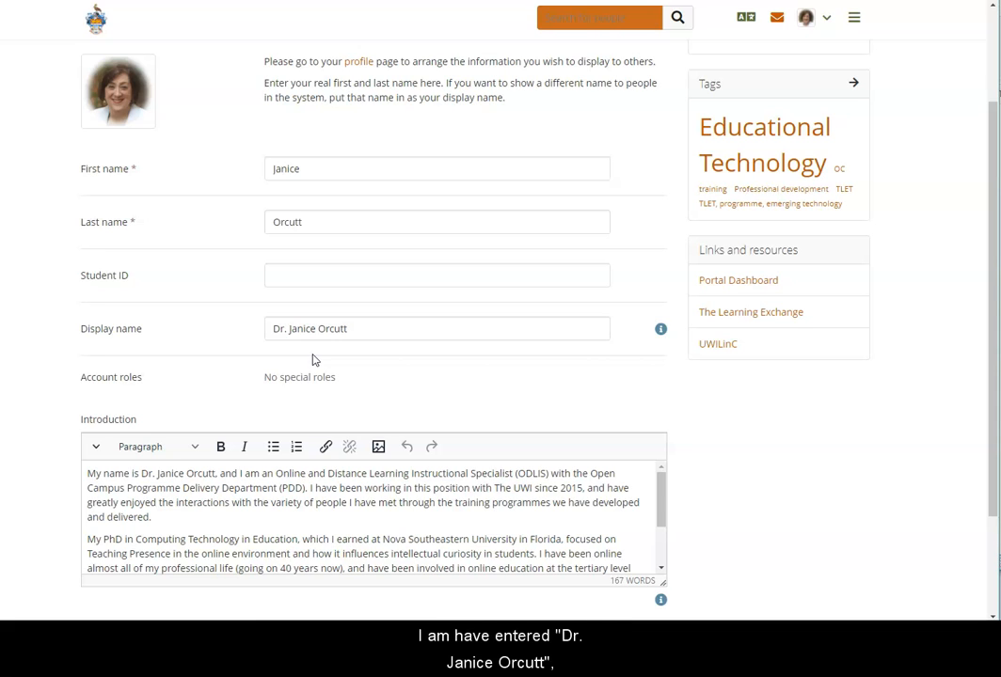
pyautogui.scroll(-1, 313, 360)
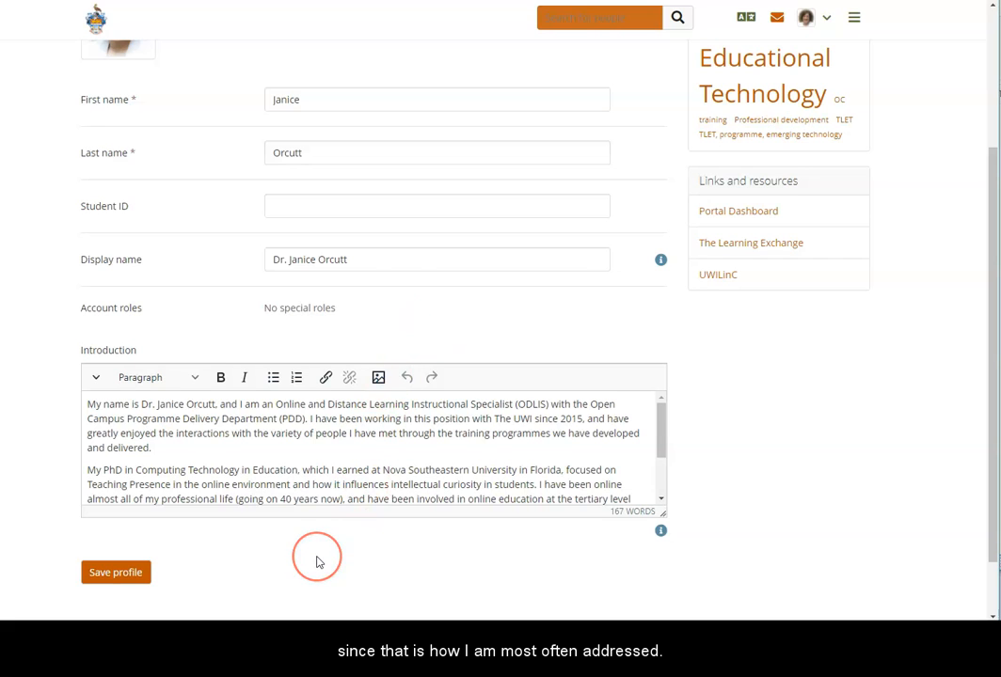
pyautogui.scroll(-1, 320, 546)
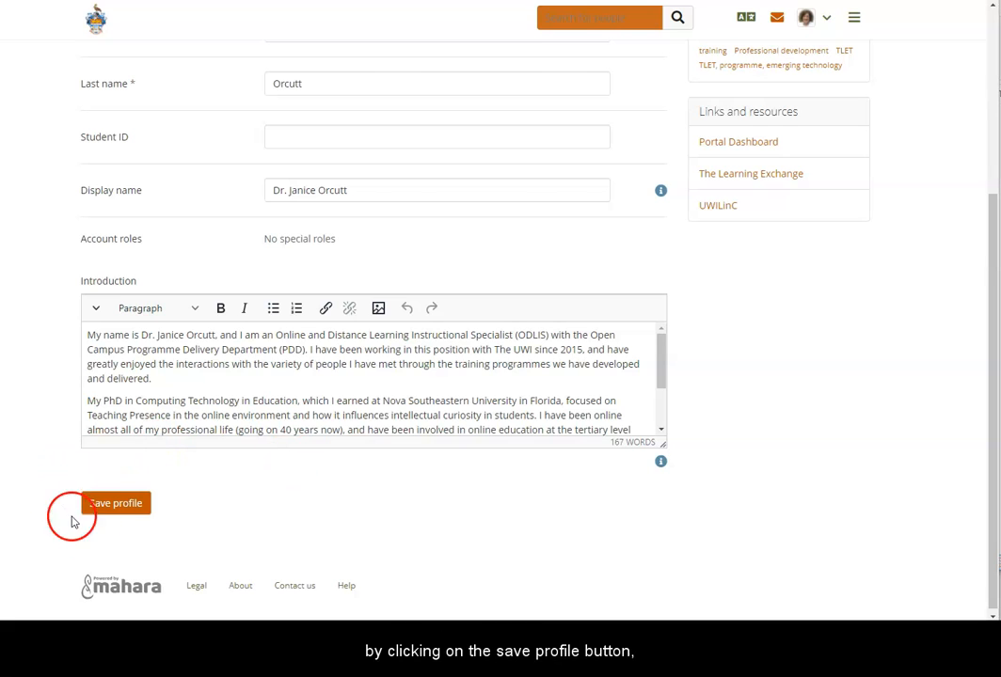
pyautogui.click(122, 506)
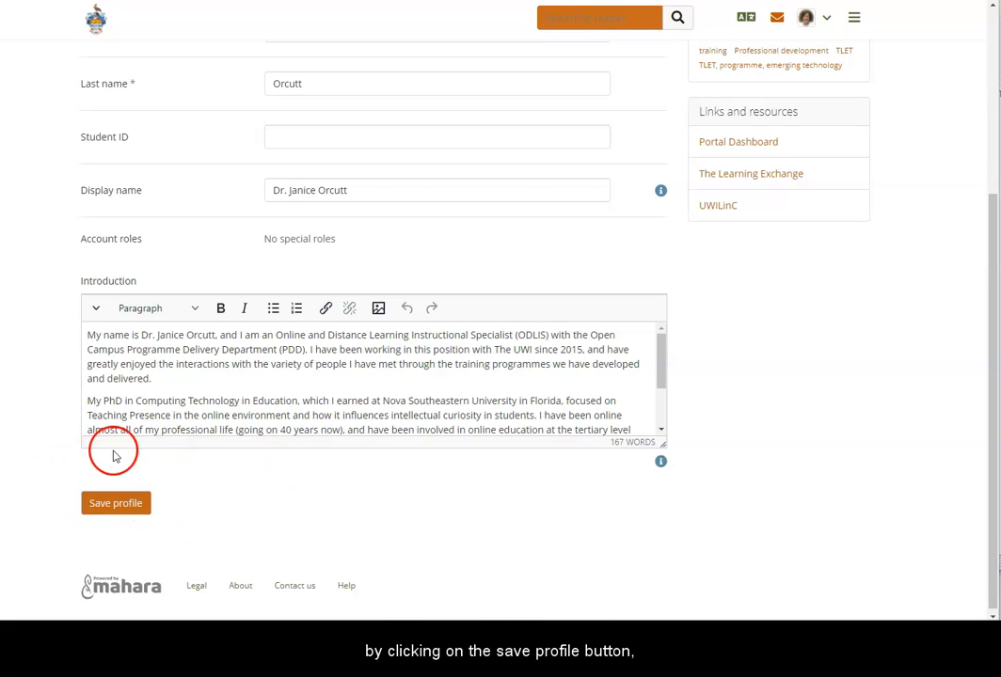
pyautogui.click(106, 505)
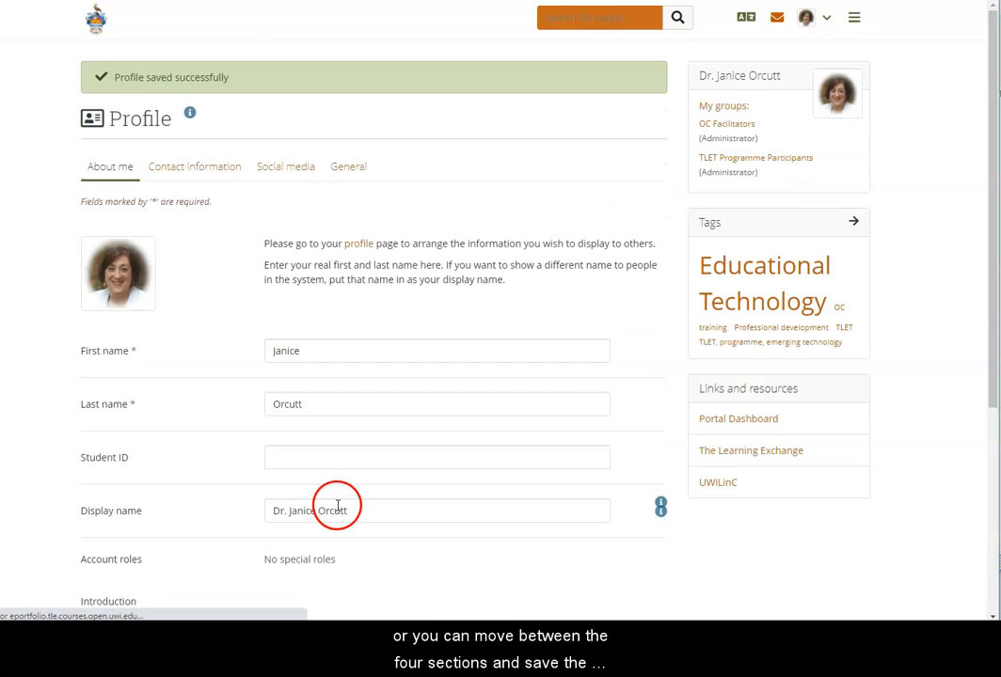
# Examine the Contact information fields of the profile down to the phone and fax entries, and return to About me
pyautogui.click(204, 167)
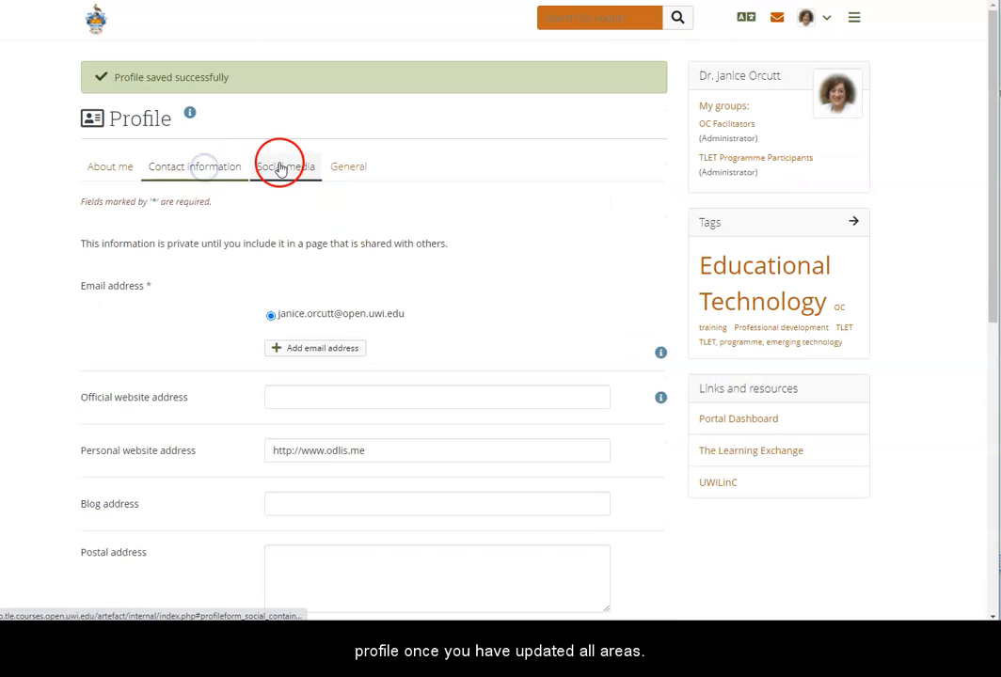
pyautogui.scroll(-5, 262, 376)
pyautogui.scroll(-2, 212, 417)
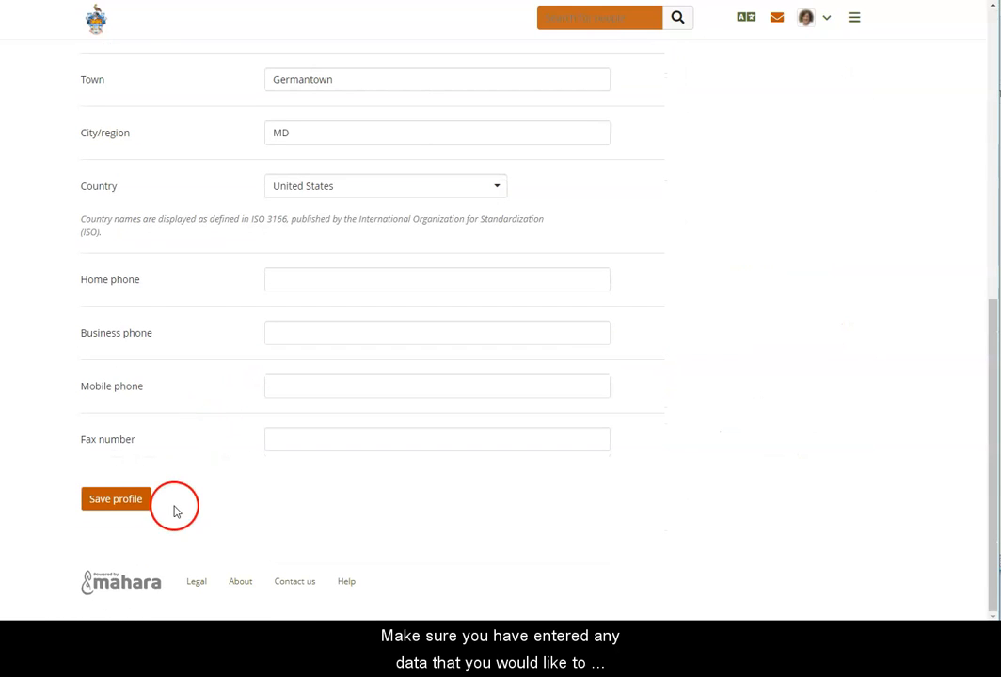
pyautogui.scroll(6, 261, 480)
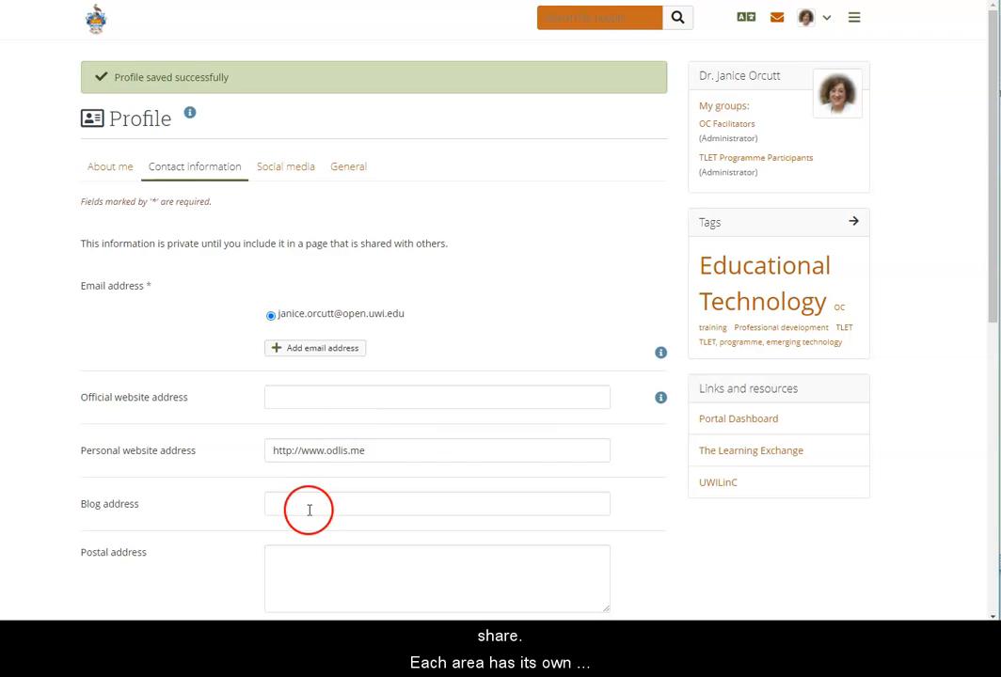
pyautogui.click(106, 166)
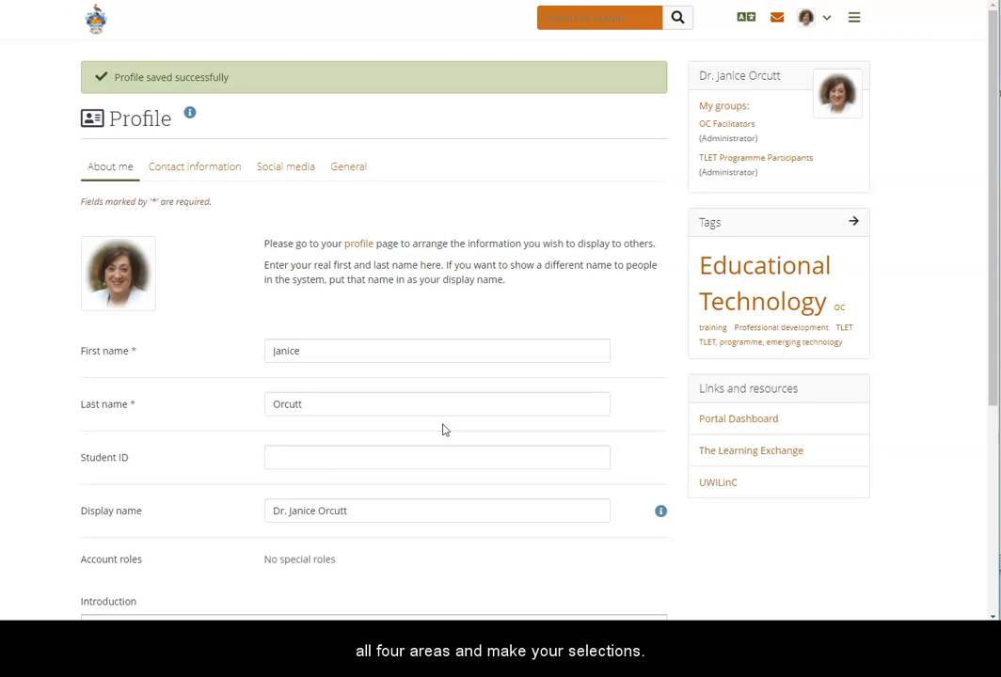
pyautogui.click(298, 464)
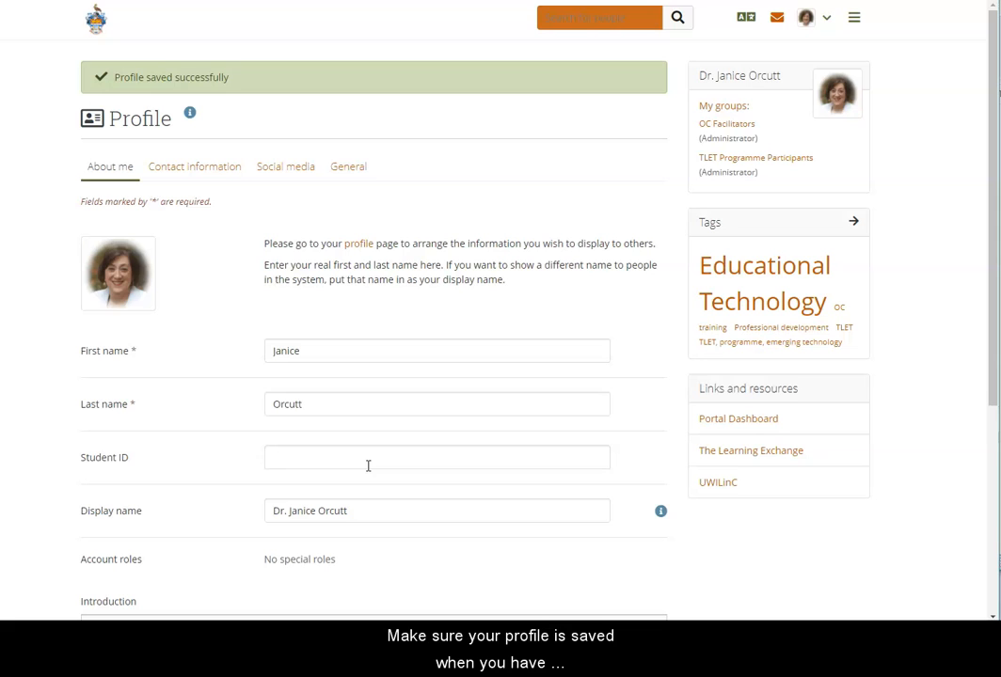
pyautogui.click(206, 572)
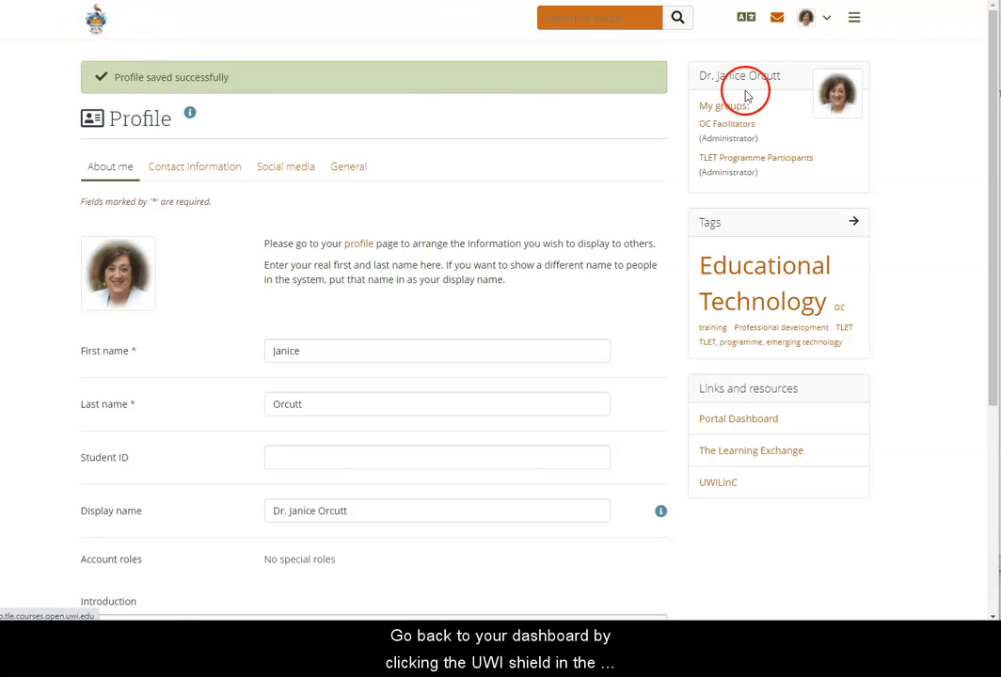
# Go through the dashboard's Create section to Pages and collections and open the Profile page for editing
pyautogui.click(857, 21)
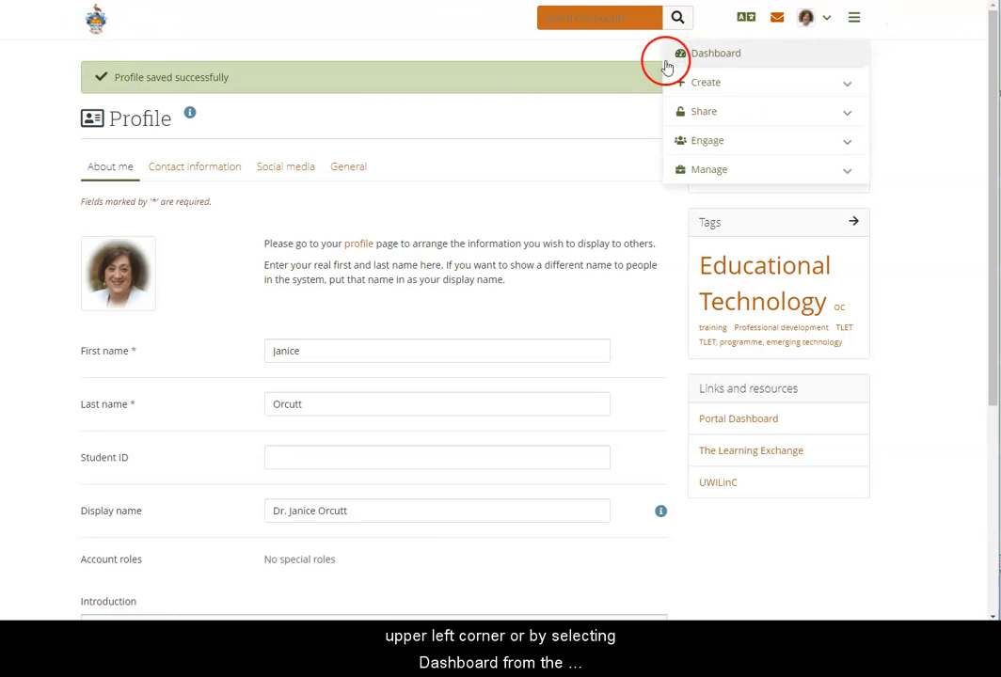
pyautogui.click(101, 22)
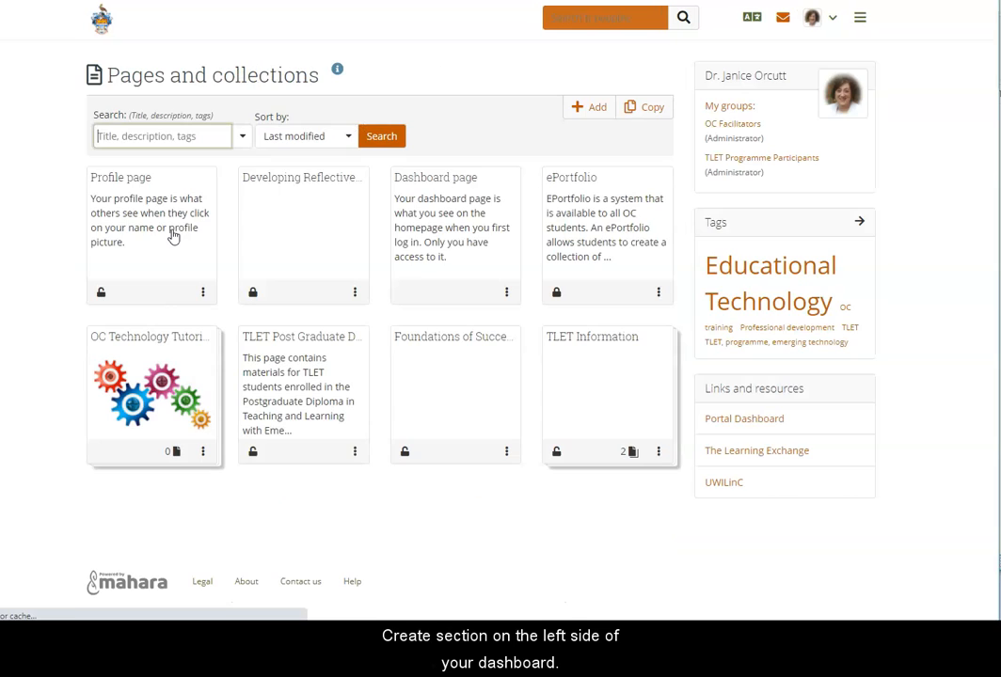
pyautogui.click(203, 290)
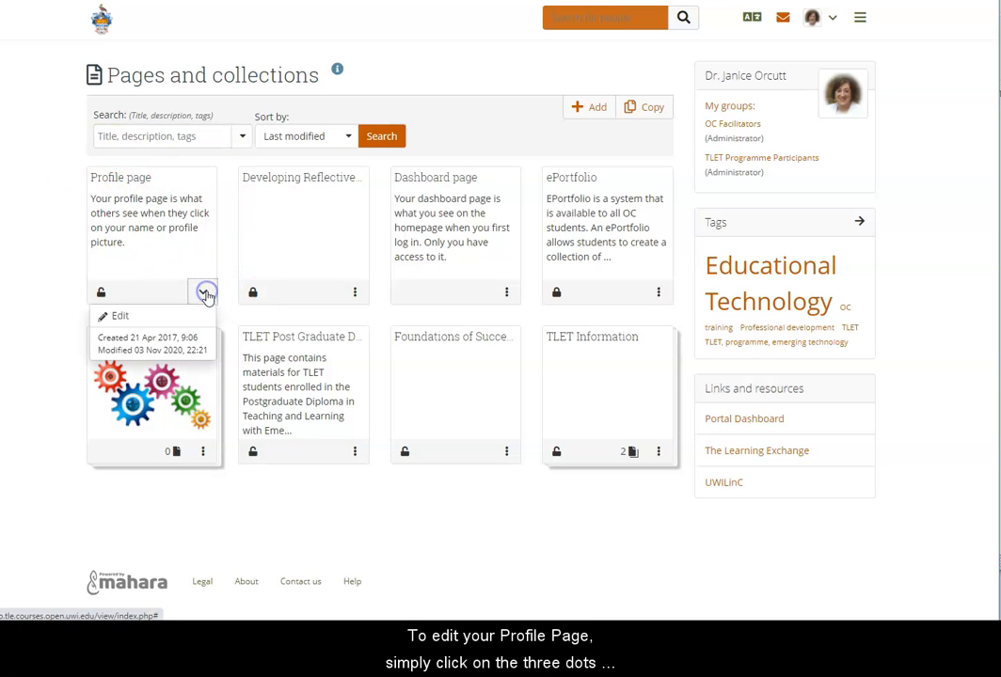
pyautogui.click(121, 319)
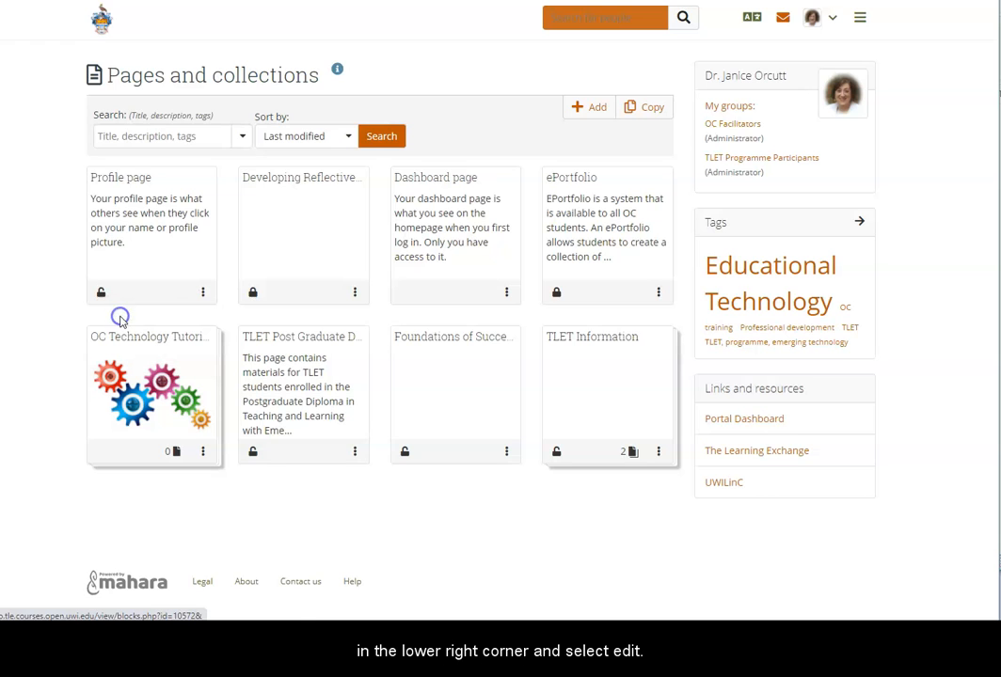
pyautogui.click(285, 376)
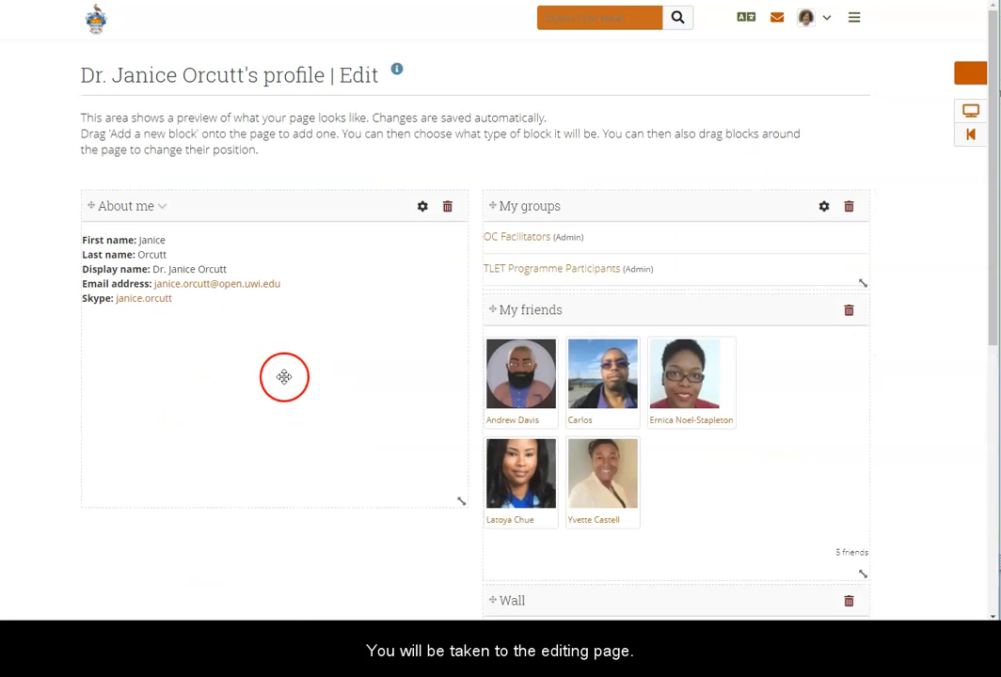
pyautogui.click(163, 568)
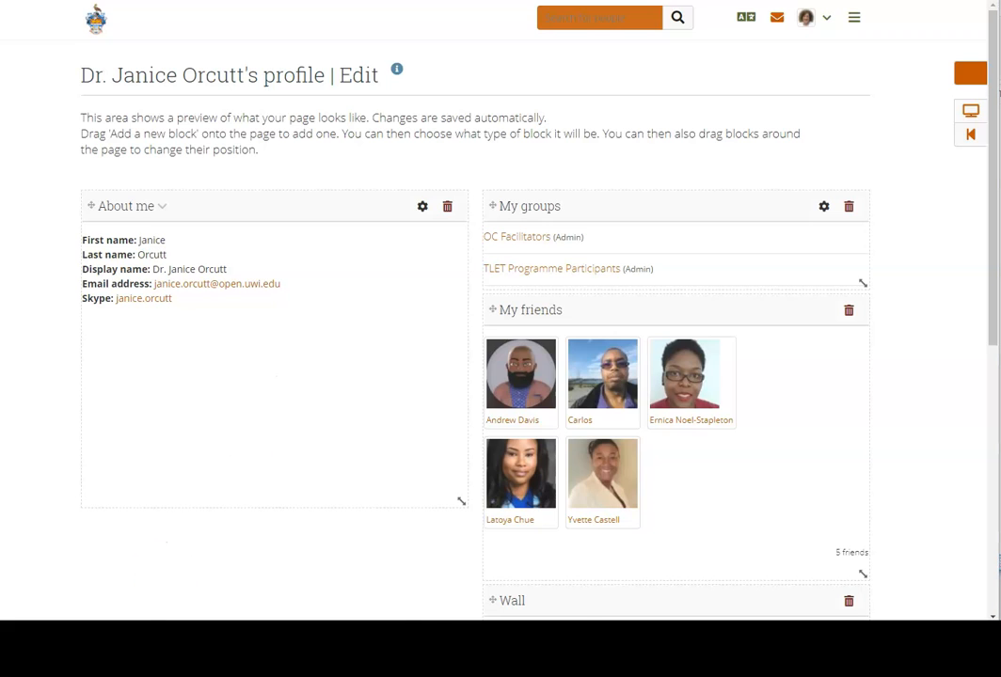
# Open the configuration of the About me block and review its fields to show, profile picture, email and introduction text options
pyautogui.click(306, 485)
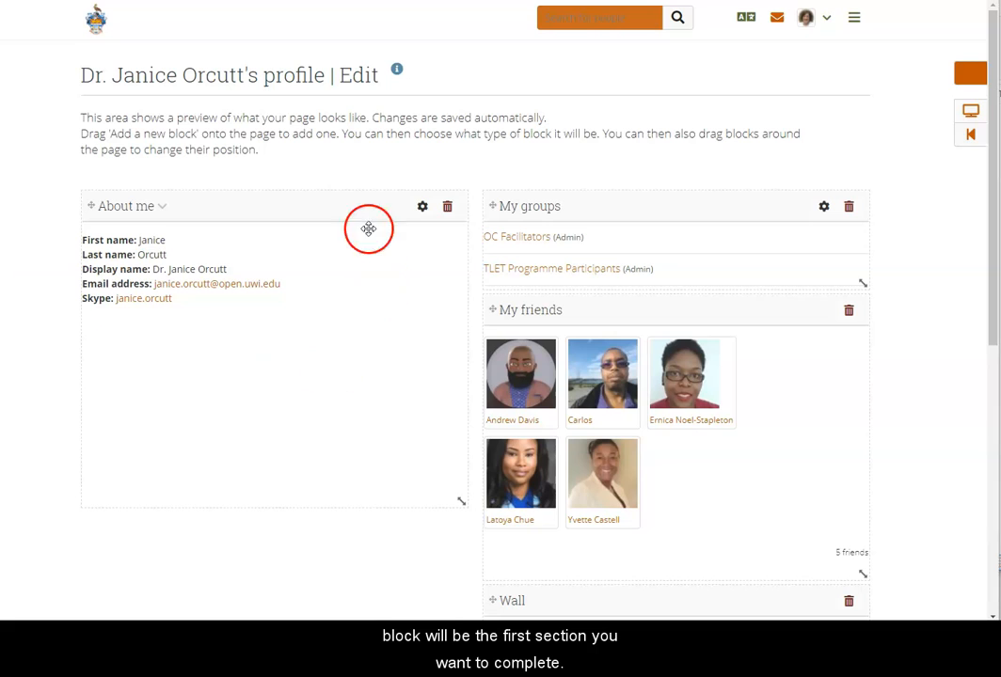
pyautogui.click(423, 208)
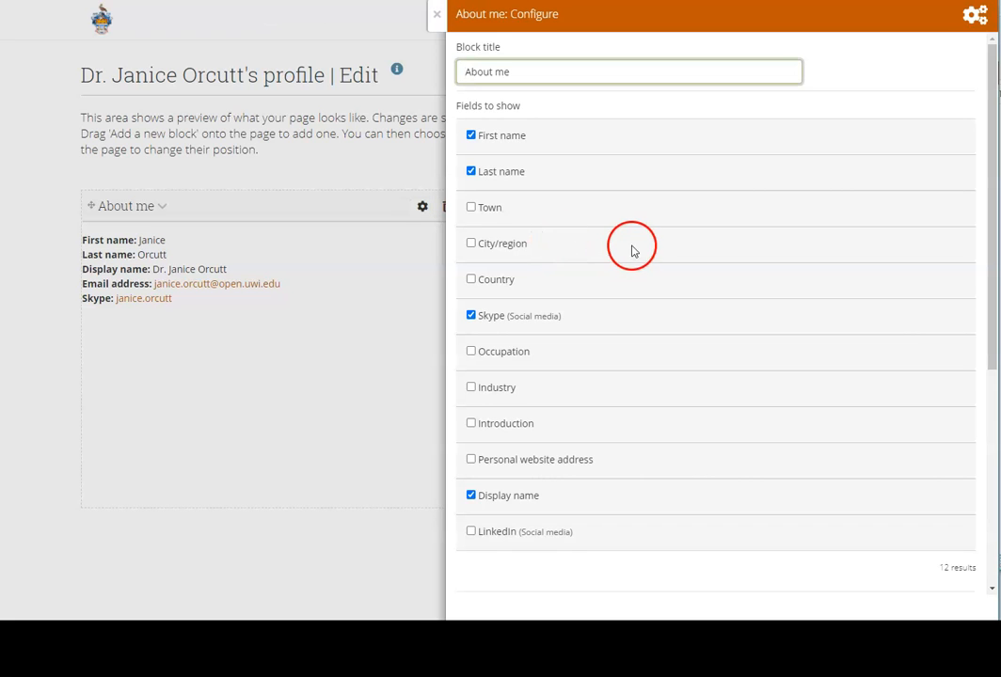
pyautogui.click(409, 489)
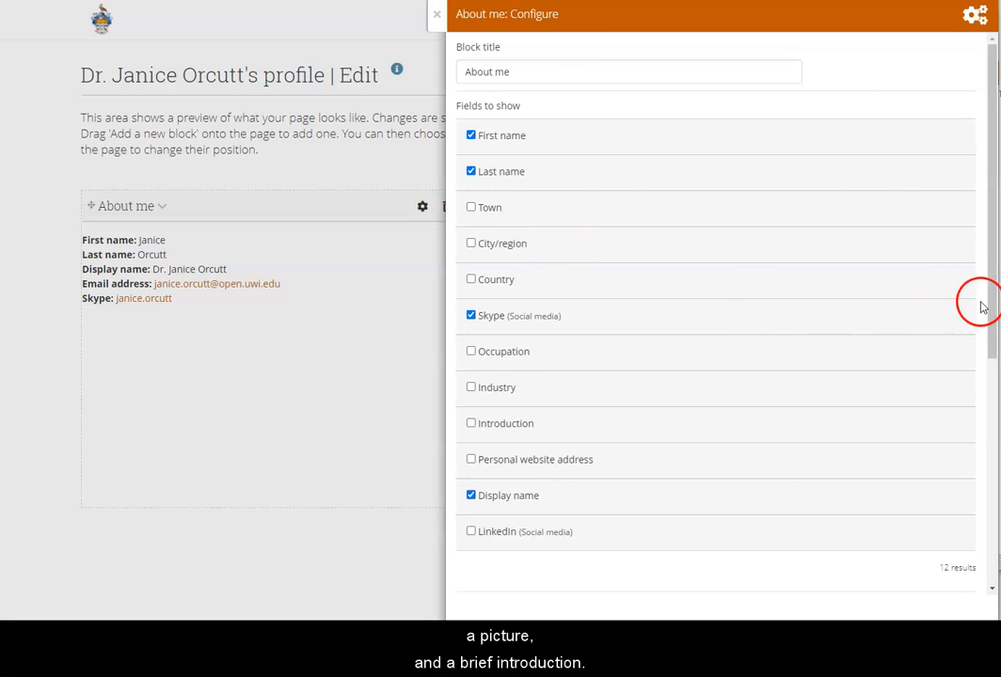
pyautogui.moveTo(993, 316)
pyautogui.mouseDown()
pyautogui.moveTo(991, 374)
pyautogui.moveTo(982, 306)
pyautogui.mouseUp()
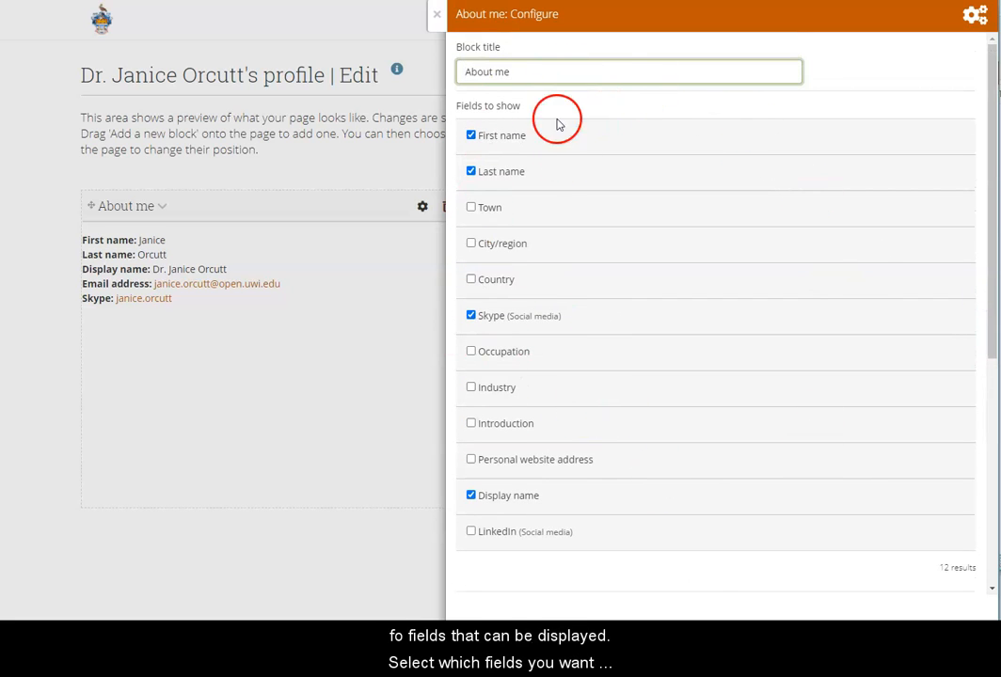
pyautogui.click(471, 172)
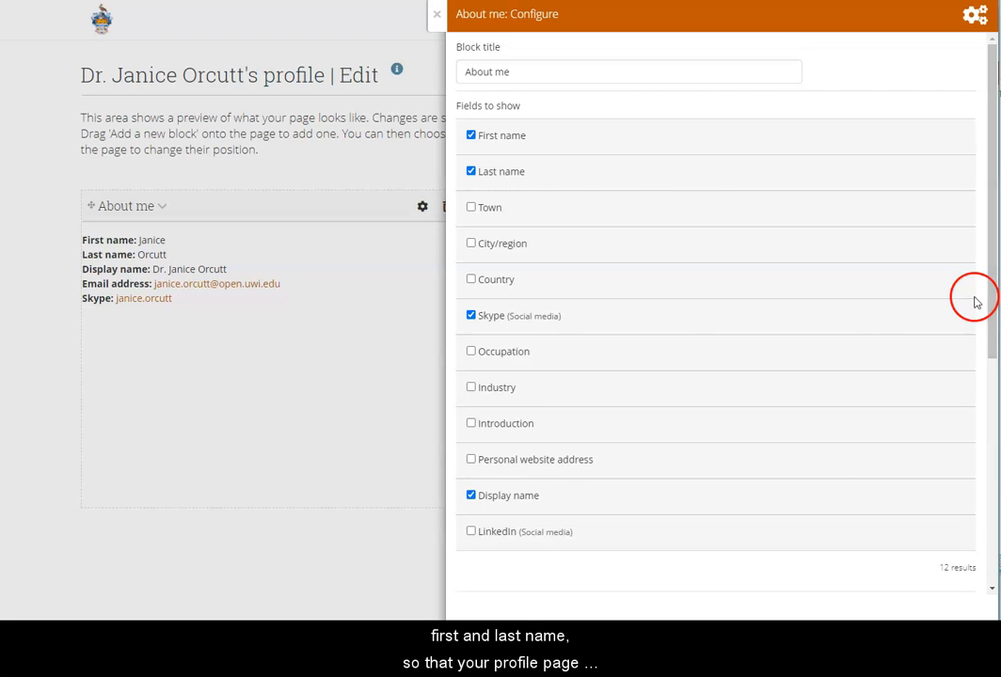
pyautogui.moveTo(992, 322); pyautogui.dragTo(993, 556)
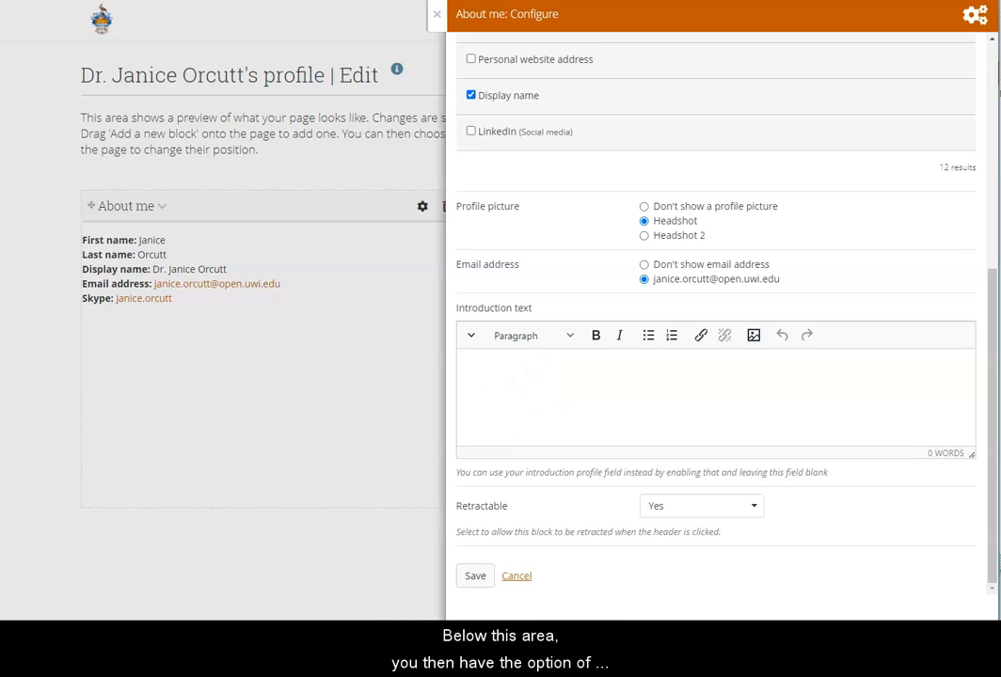
# Switch to the open Word document, copy the whole three-paragraph self-introduction, and paste it into the About me block's Introduction text
pyautogui.moveTo(387, 662)
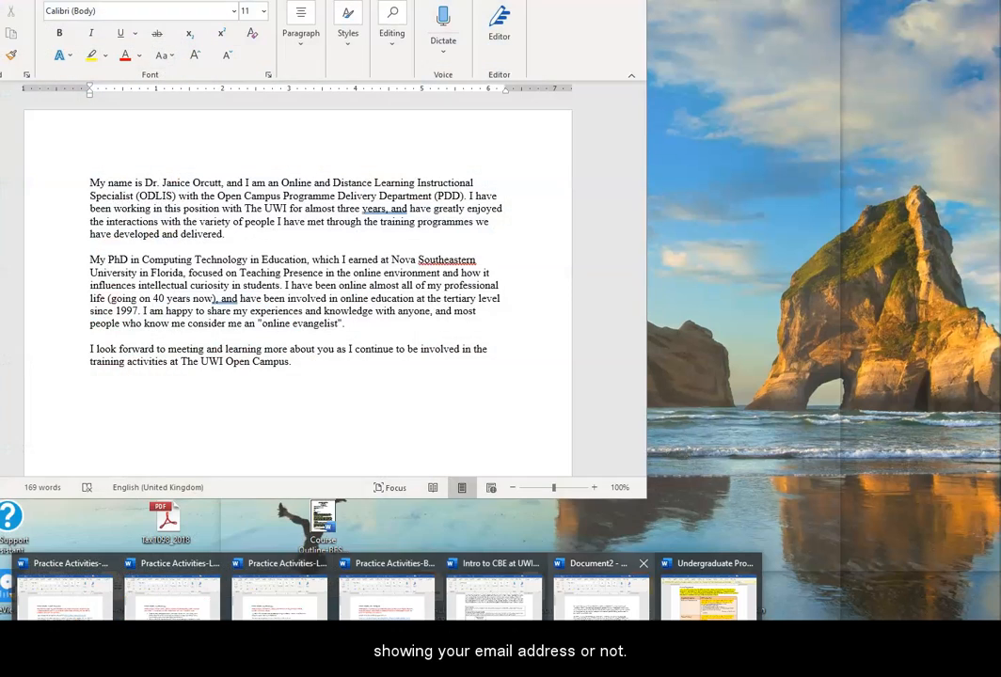
pyautogui.click(602, 593)
pyautogui.click(324, 367)
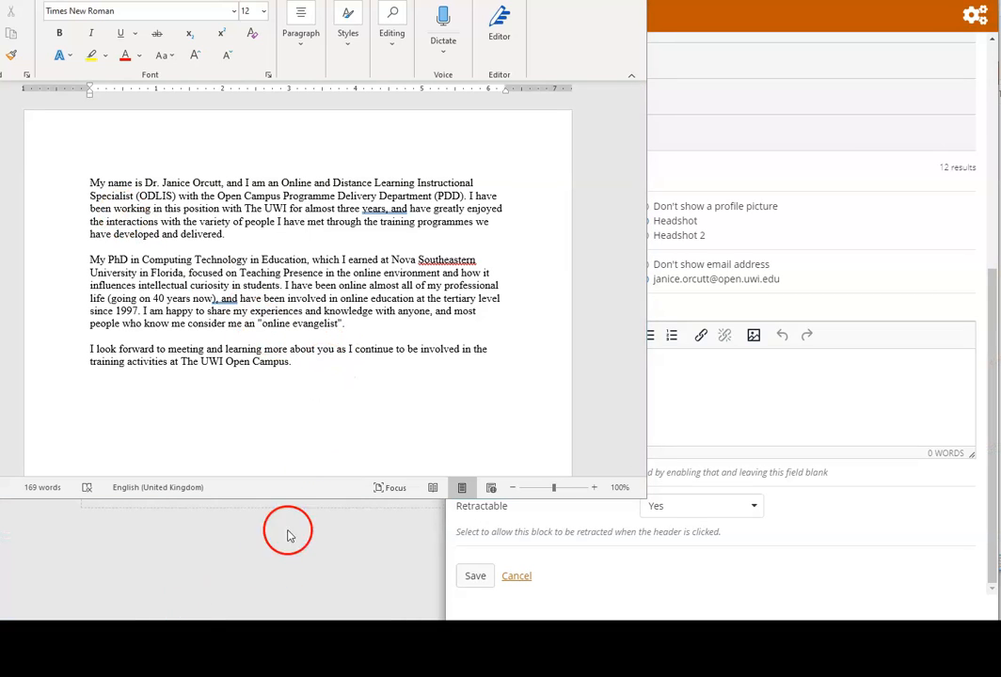
pyautogui.click(304, 362)
pyautogui.moveTo(292, 361); pyautogui.dragTo(85, 171)
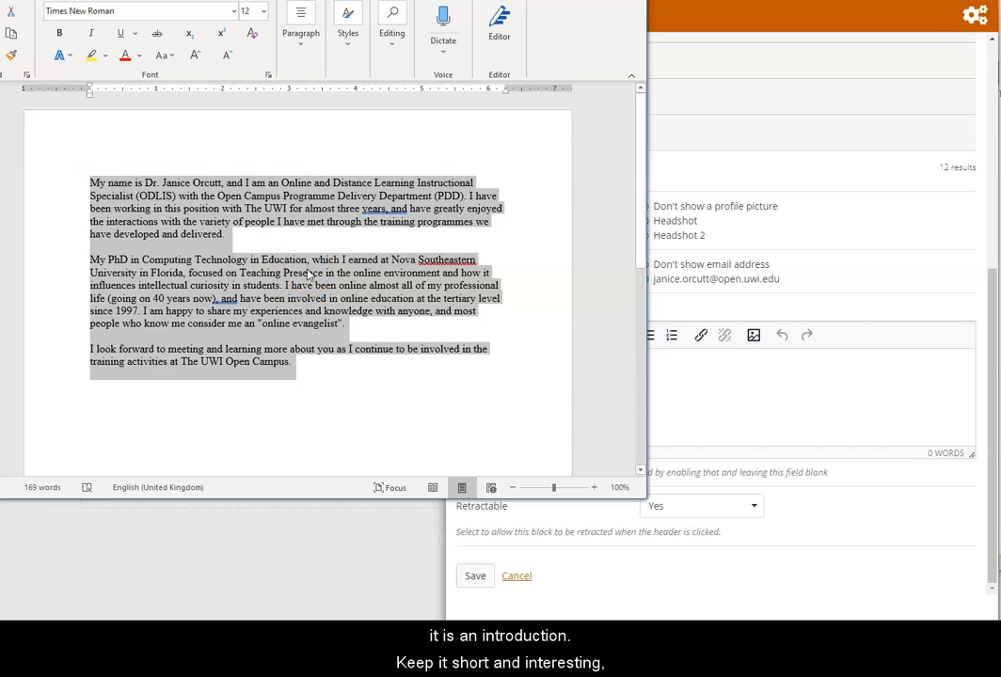
pyautogui.click(773, 405)
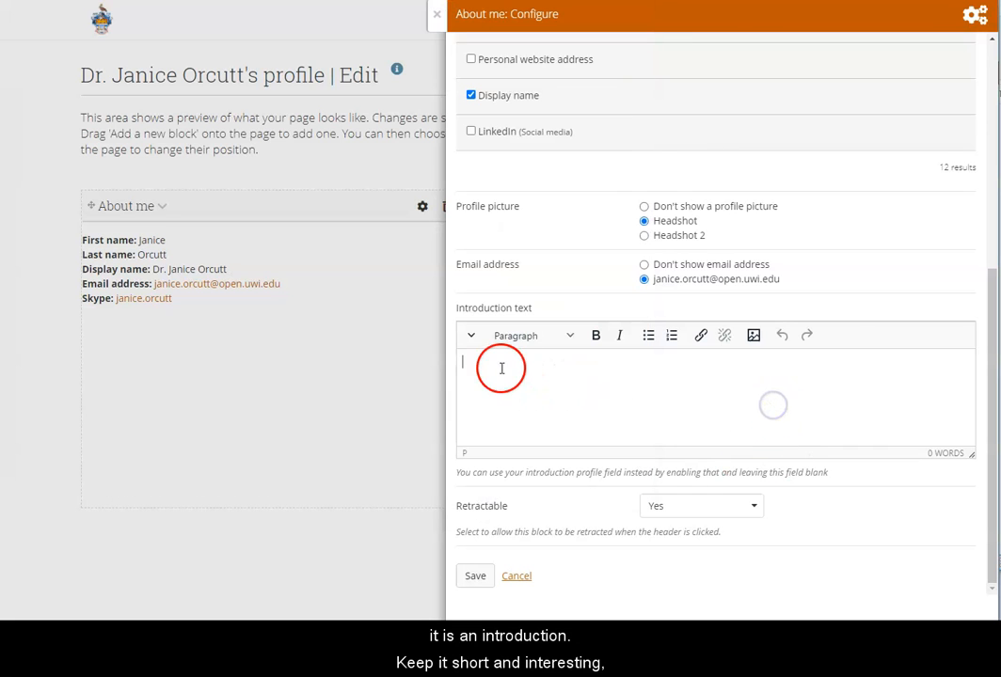
pyautogui.hotkey('ctrl', 'v')
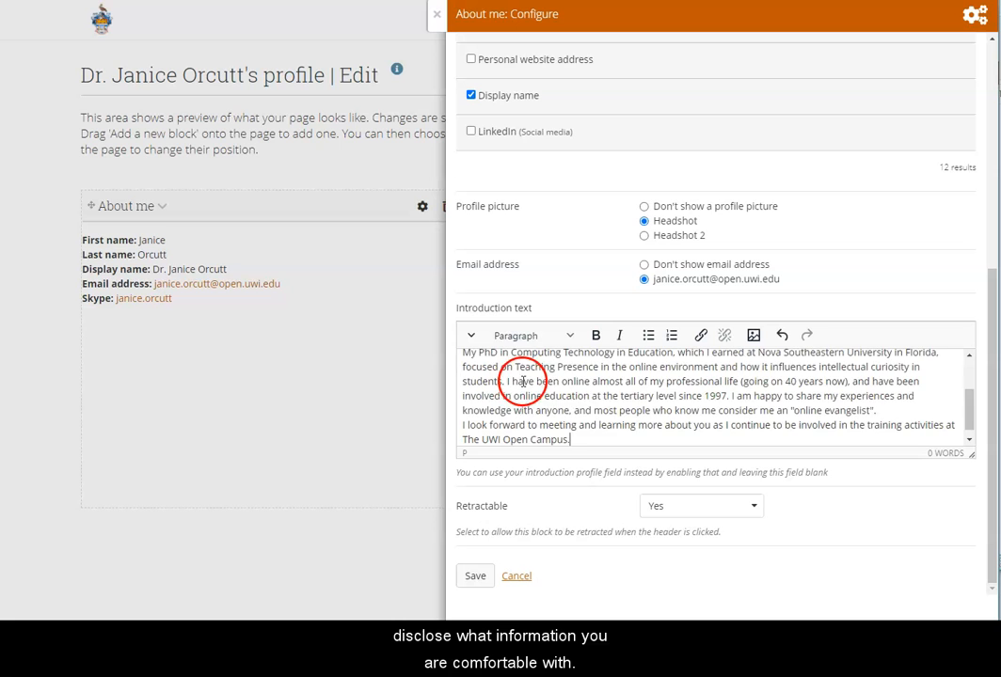
# Insert blank lines between the three paragraphs of the introduction text and save the About me block
pyautogui.moveTo(972, 421); pyautogui.dragTo(967, 373)
pyautogui.click(795, 404)
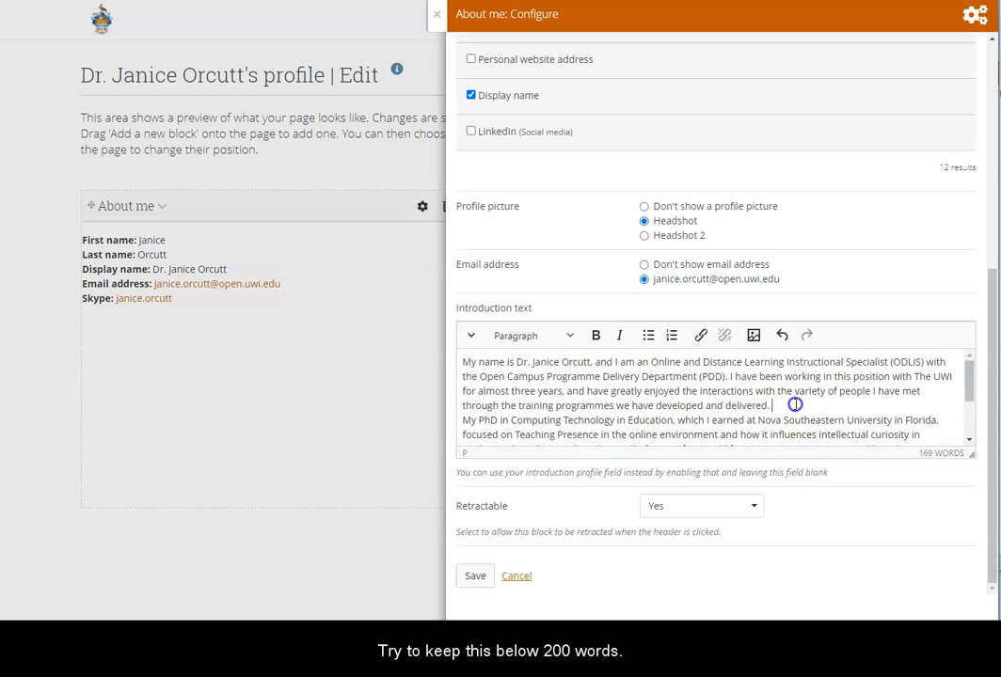
pyautogui.scroll(-2, 799, 404)
pyautogui.click(804, 425)
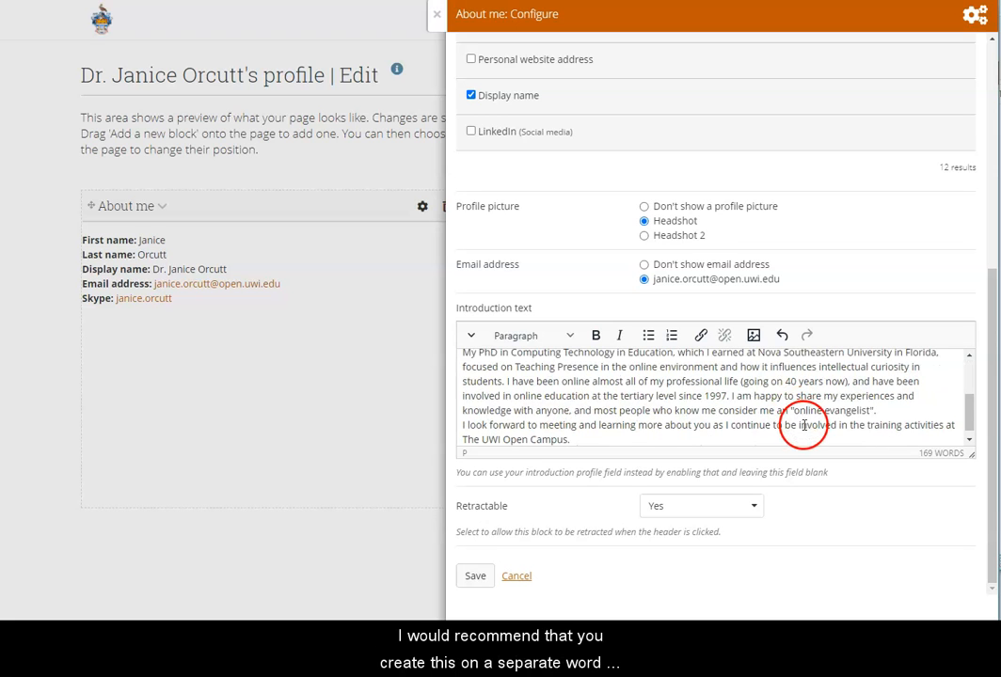
pyautogui.scroll(-1, 733, 419)
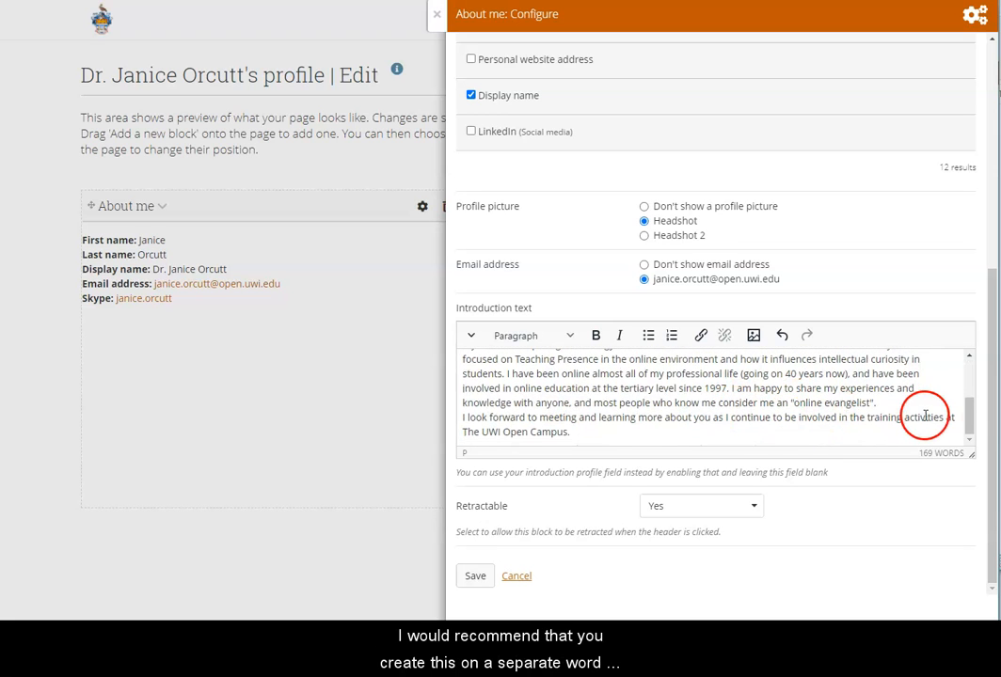
pyautogui.moveTo(968, 423)
pyautogui.mouseDown()
pyautogui.moveTo(965, 370)
pyautogui.moveTo(969, 421)
pyautogui.mouseUp()
pyautogui.click(886, 402)
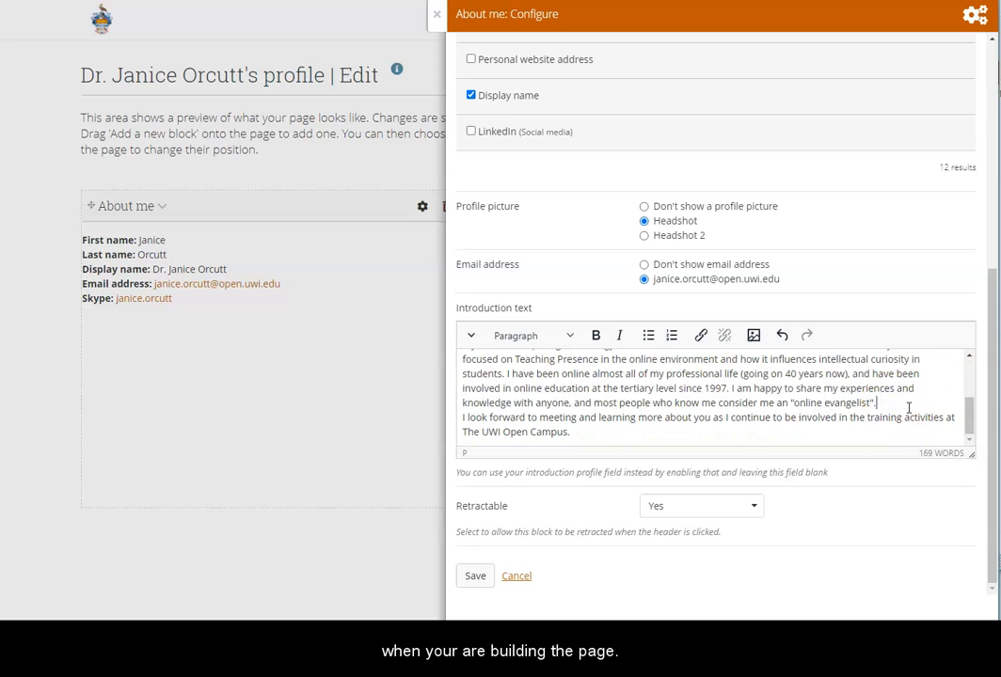
pyautogui.press('Return')
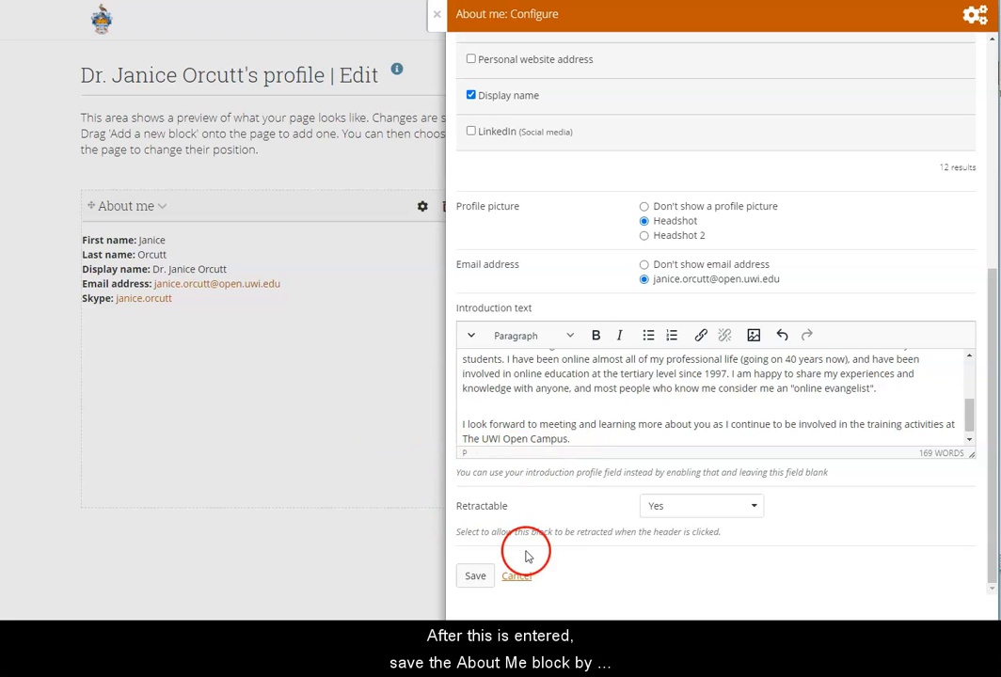
pyautogui.click(475, 576)
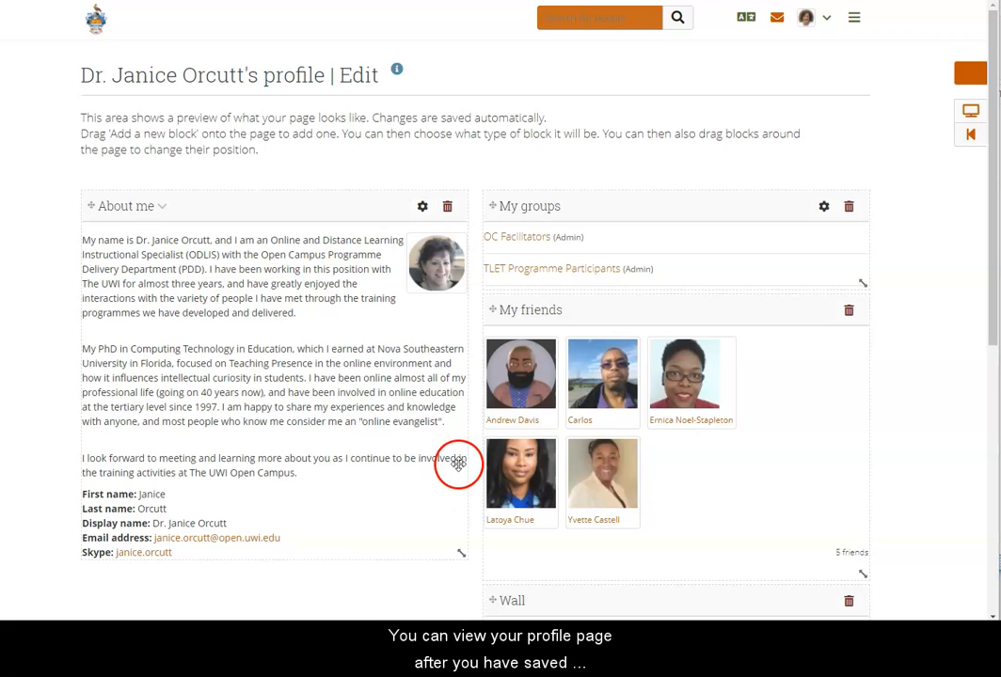
# Display the profile page to check the About me content, return to editing, and look over its blocks down to the Wall
pyautogui.click(972, 114)
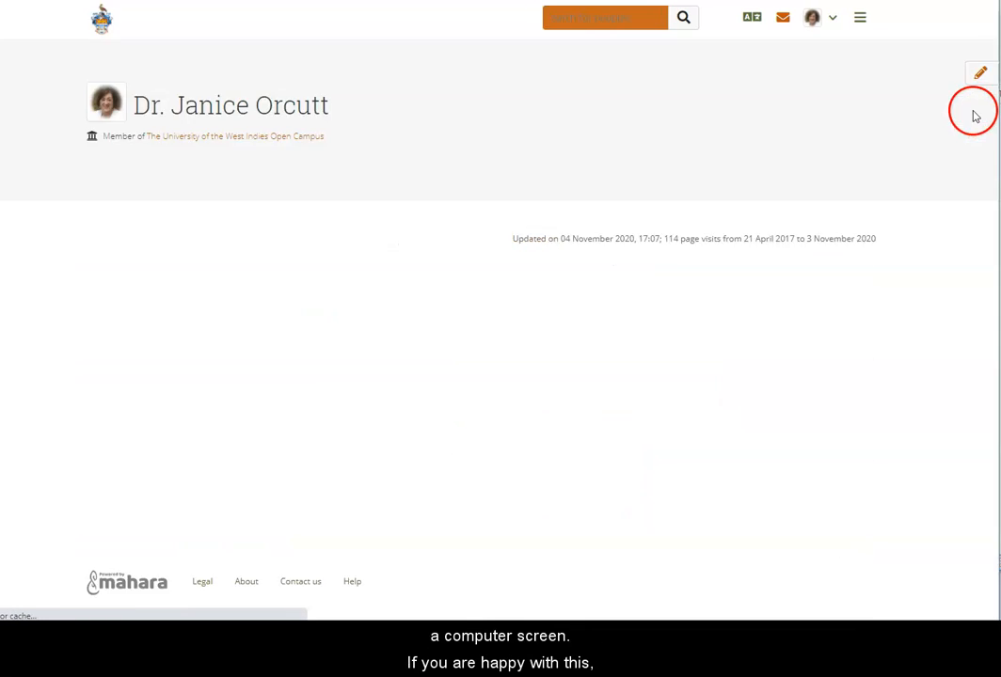
pyautogui.scroll(-3, 358, 197)
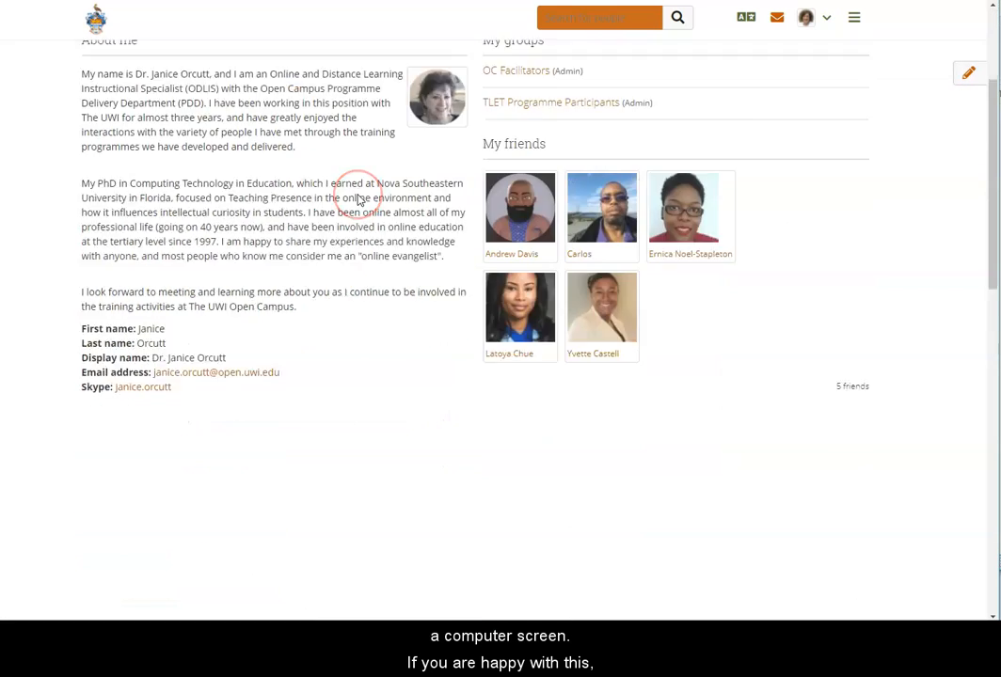
pyautogui.scroll(3, 357, 198)
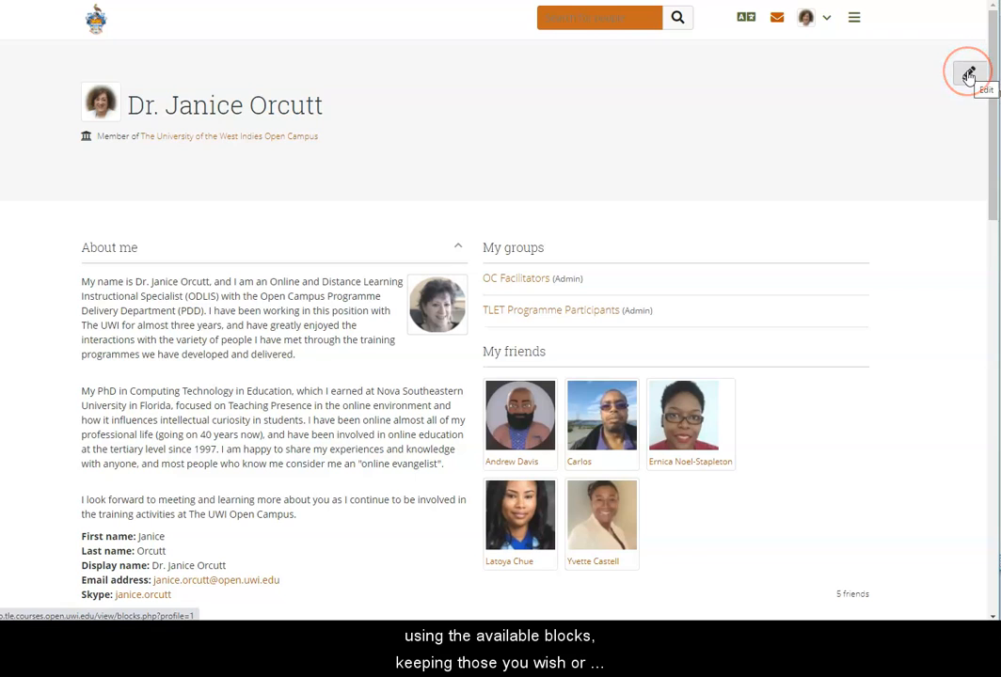
pyautogui.click(969, 76)
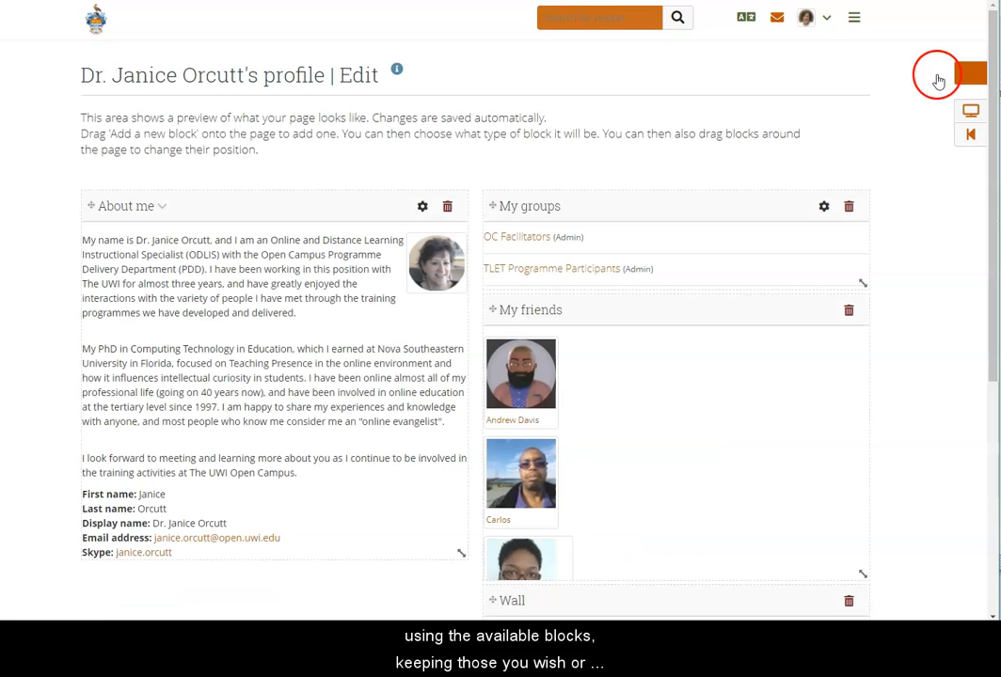
pyautogui.scroll(-3, 325, 376)
pyautogui.scroll(3, 320, 358)
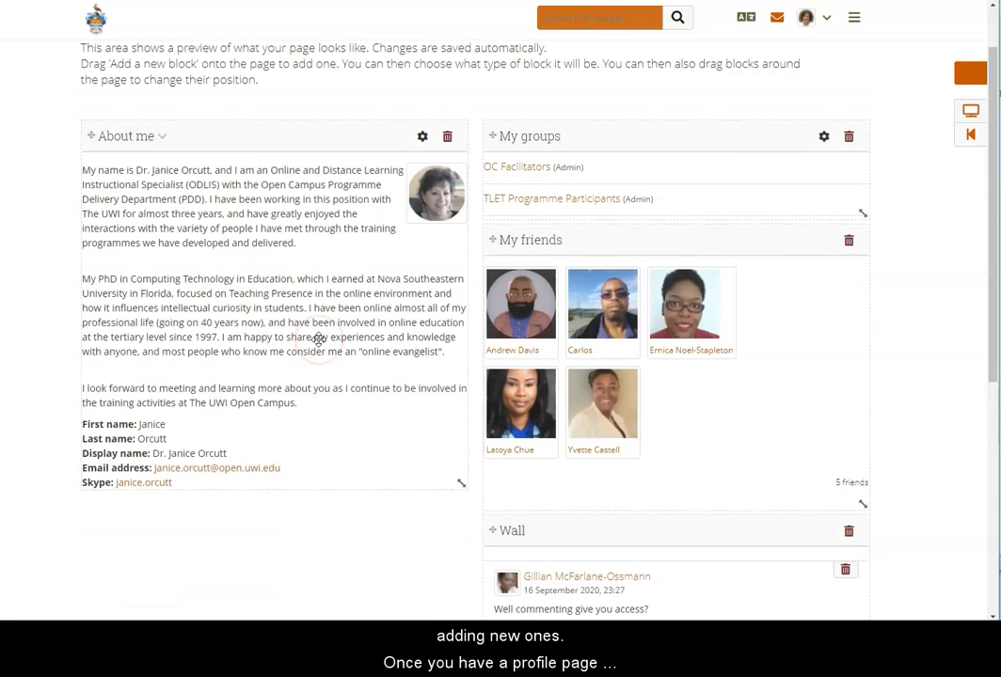
pyautogui.scroll(-5, 319, 338)
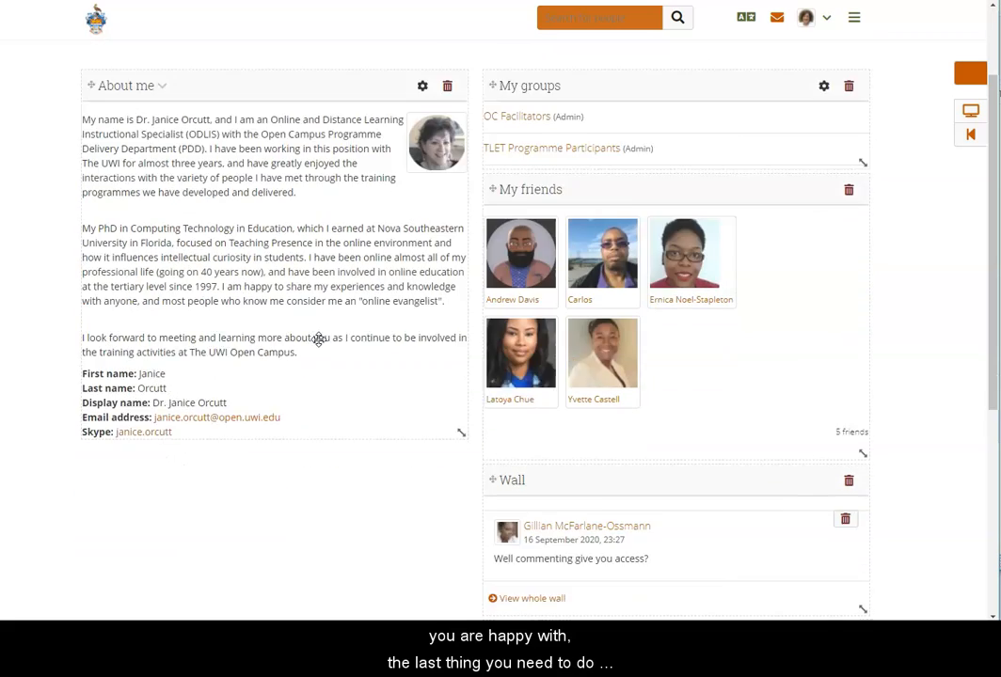
pyautogui.scroll(-2, 319, 345)
pyautogui.scroll(7, 319, 346)
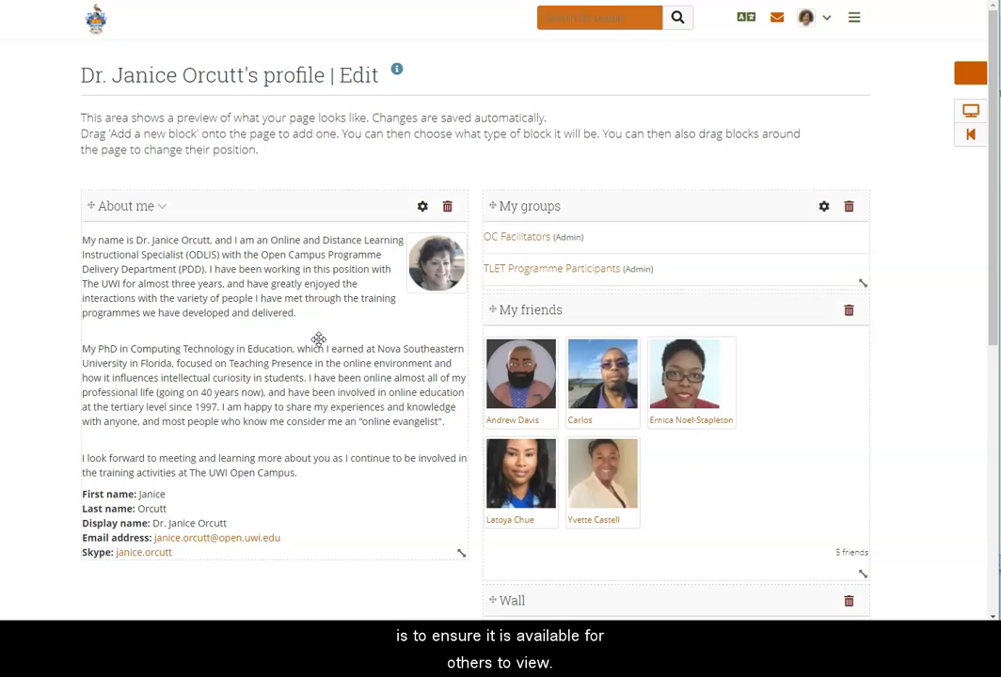
pyautogui.click(214, 515)
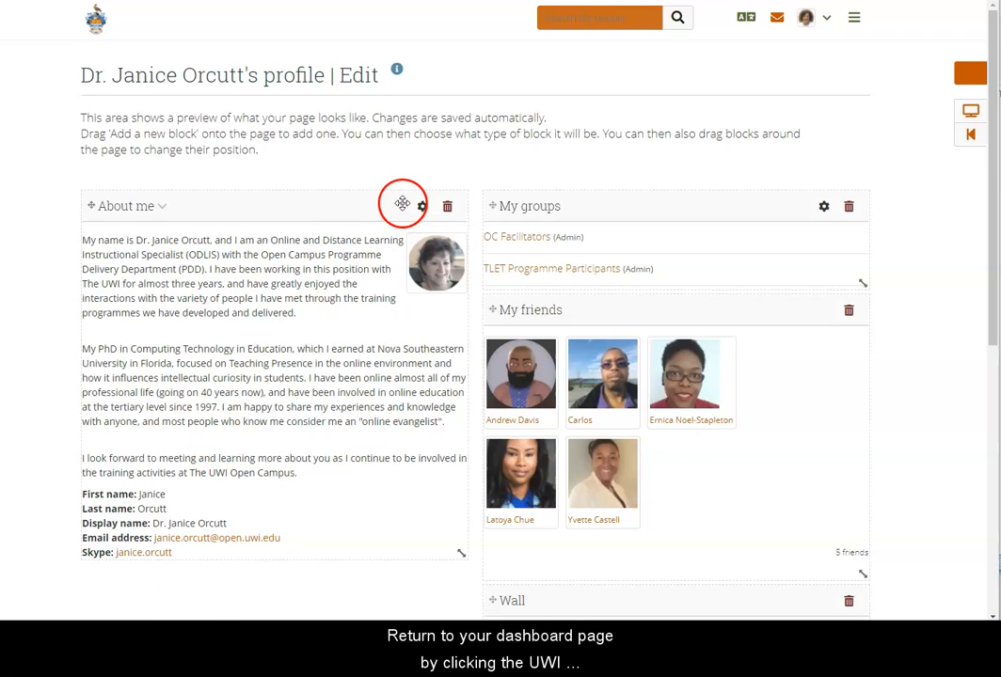
# Go through the dashboard's Share section to the shared pages and open the access settings of the Profile page
pyautogui.click(98, 21)
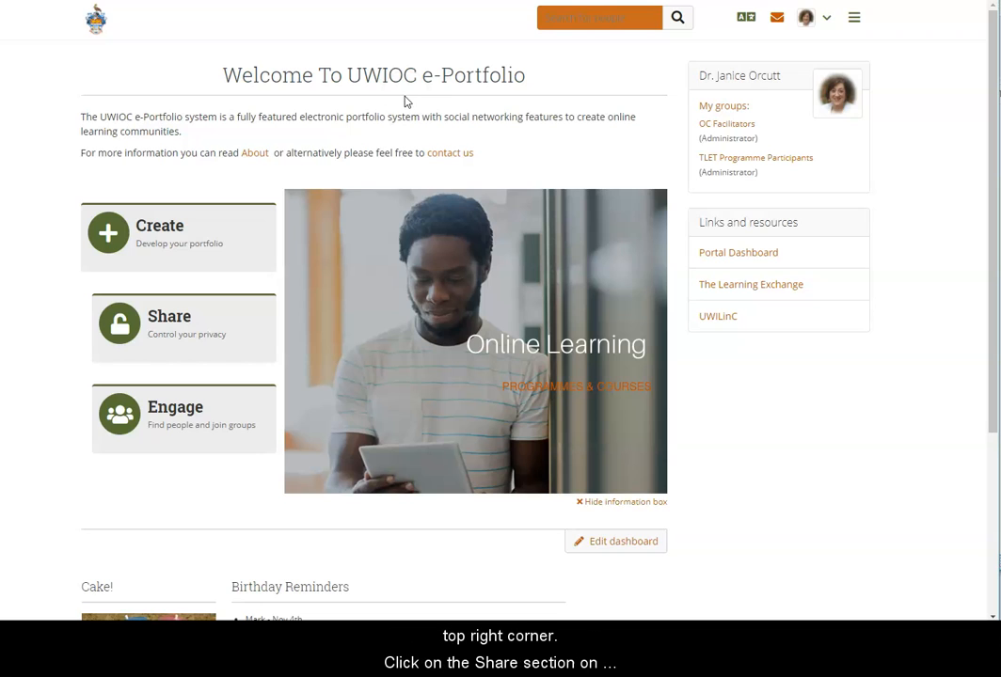
pyautogui.click(166, 327)
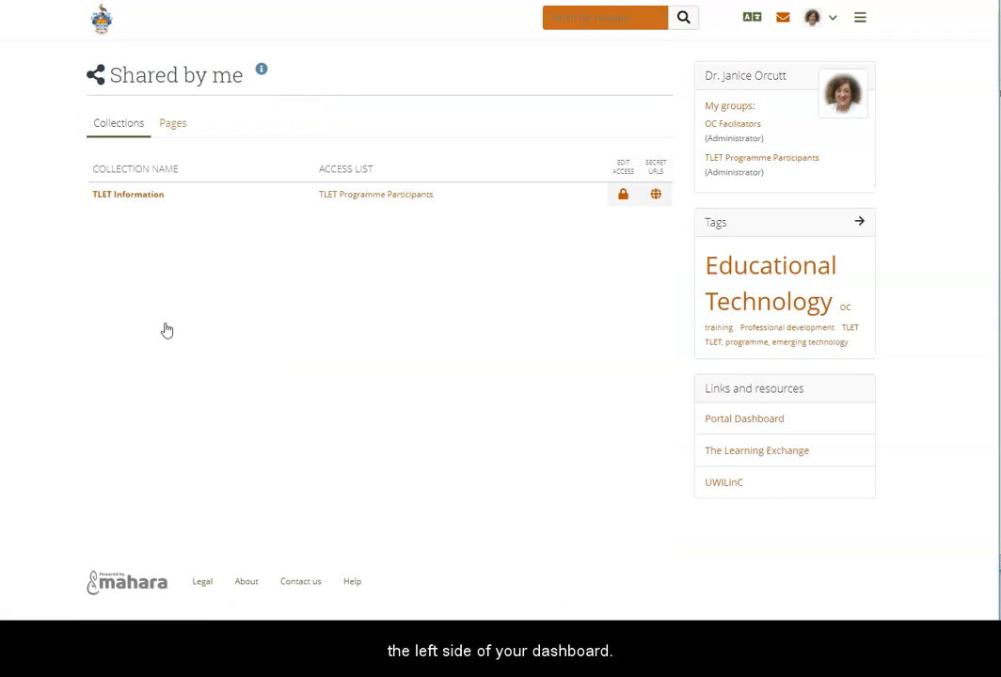
pyautogui.click(176, 123)
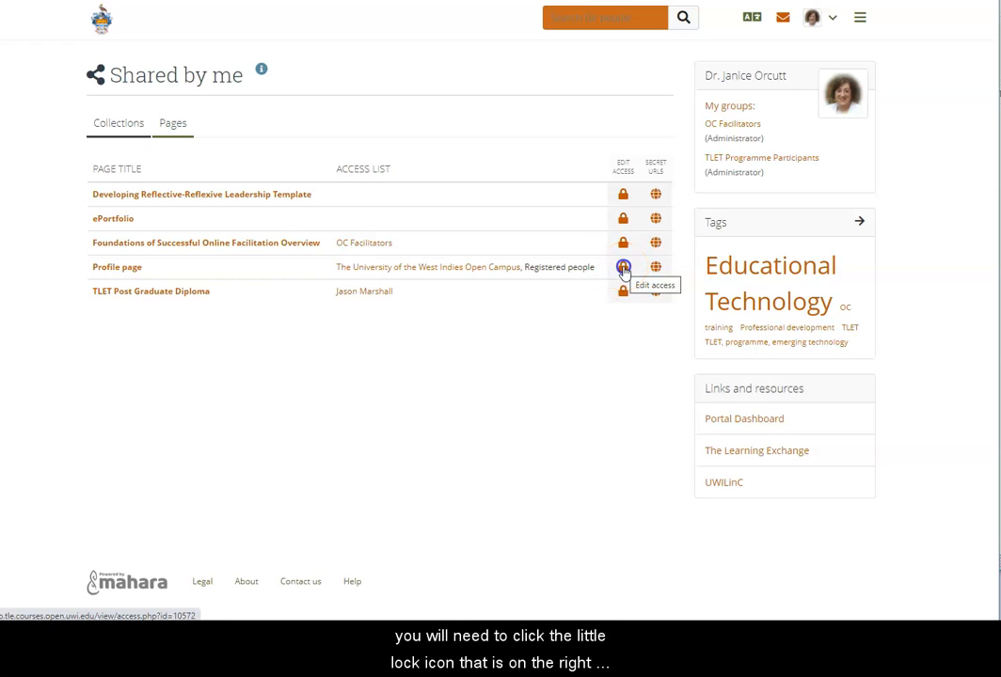
pyautogui.click(623, 269)
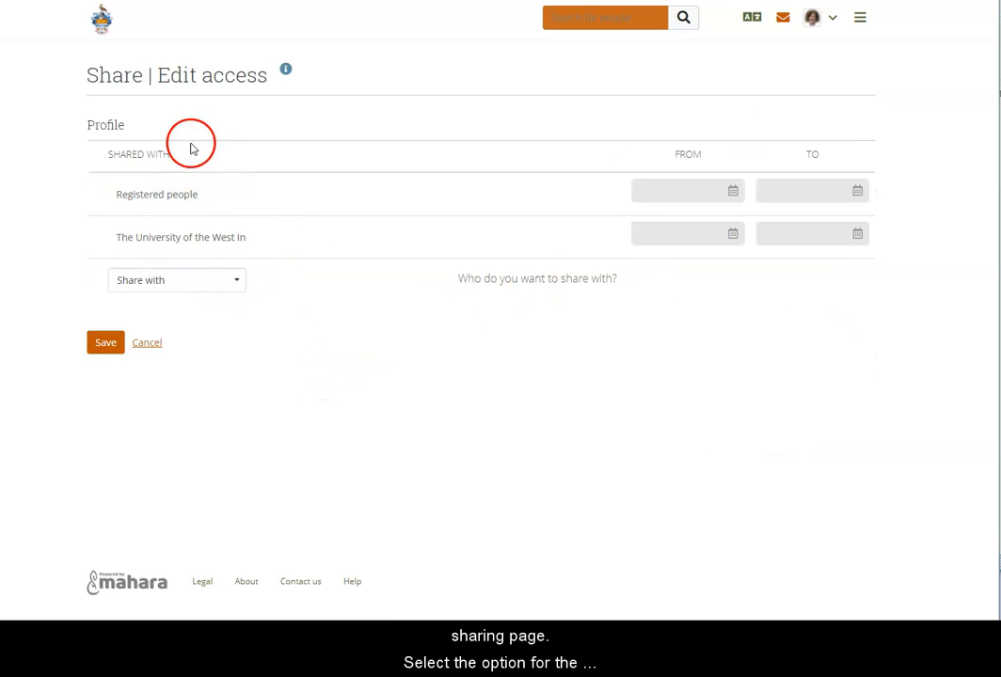
# Check the audiences offered for sharing the Profile page, including the institution, and save its access settings
pyautogui.click(238, 282)
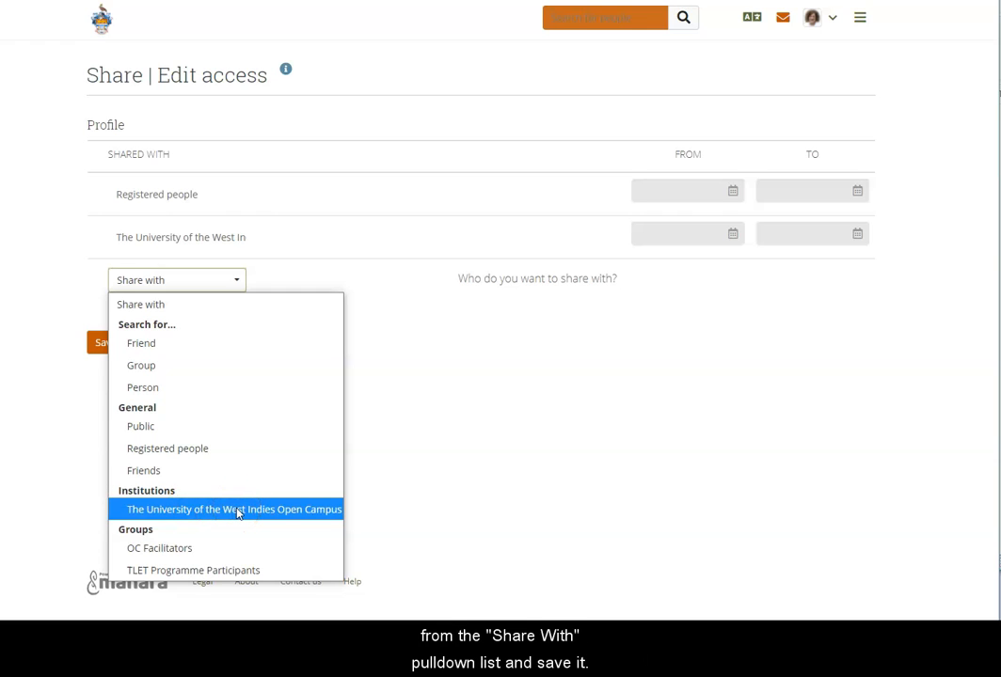
pyautogui.click(453, 362)
pyautogui.click(96, 343)
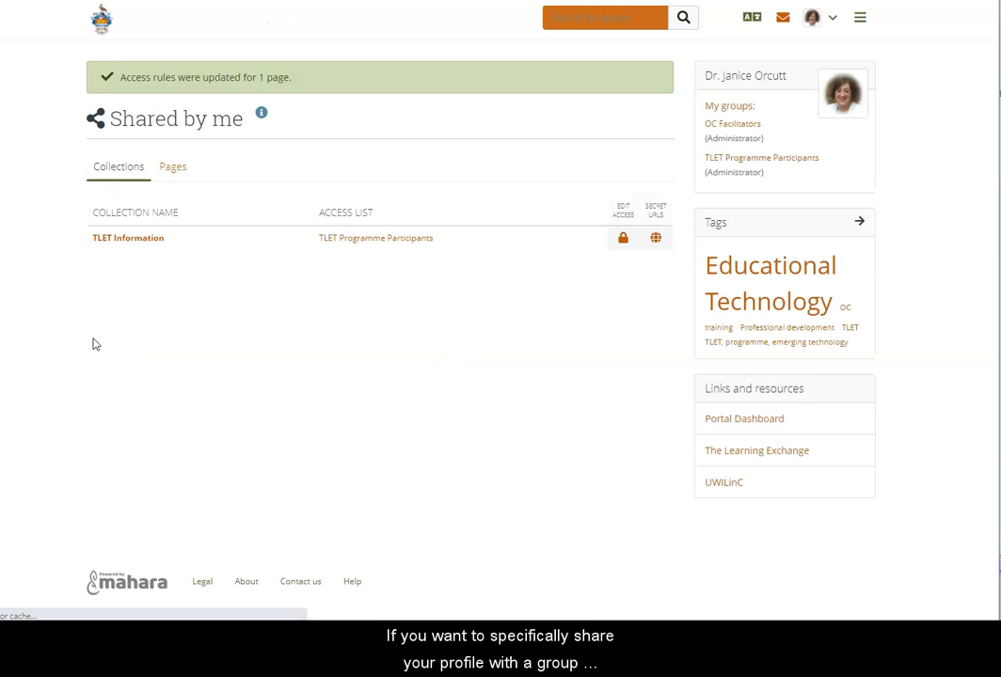
# Edit the access of the TLET Information collection, share it with the group Best Movies of All Time, and save
pyautogui.click(621, 243)
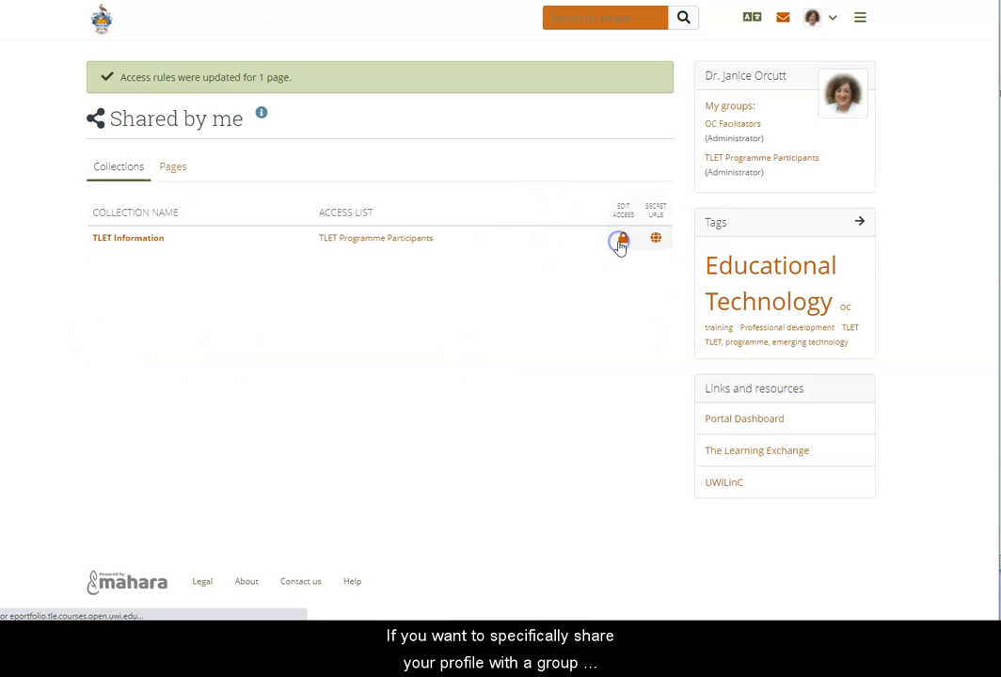
pyautogui.click(240, 284)
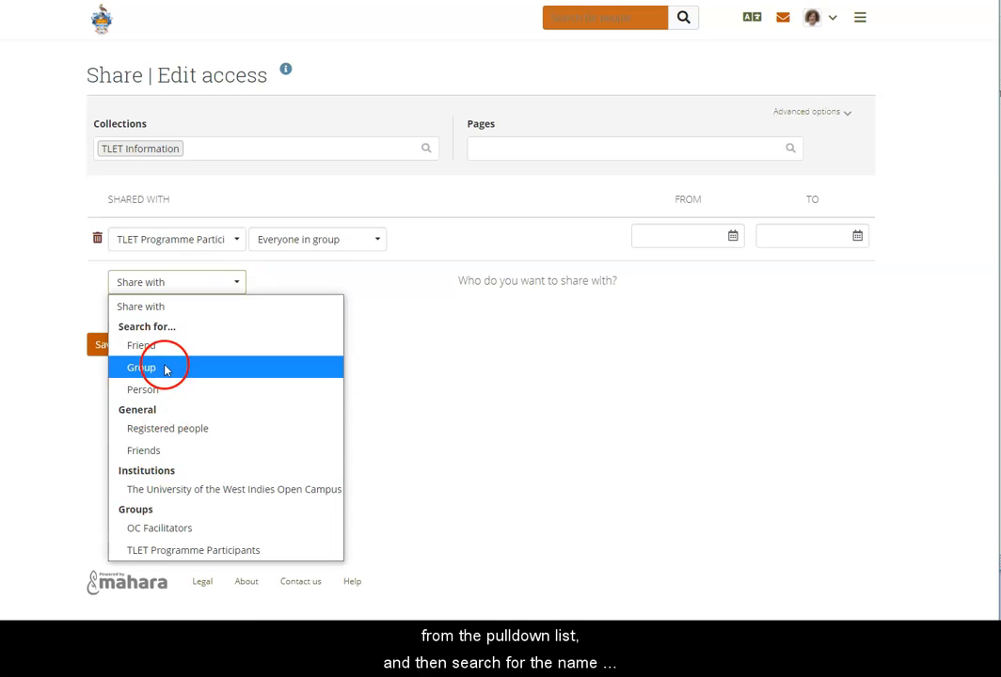
pyautogui.click(155, 370)
pyautogui.click(269, 283)
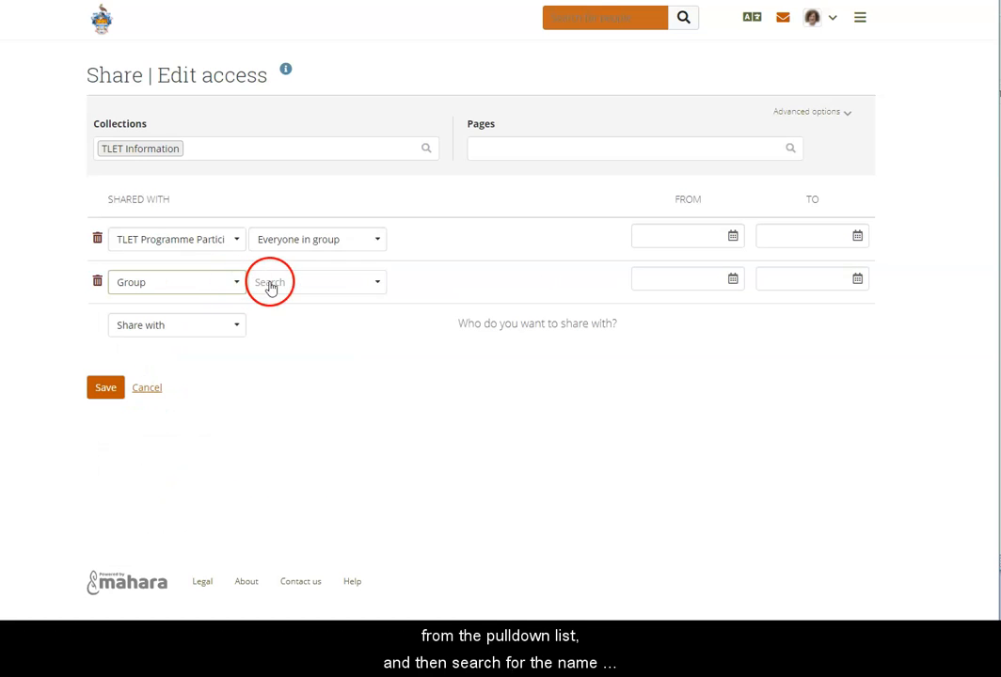
pyautogui.click(271, 334)
pyautogui.click(108, 390)
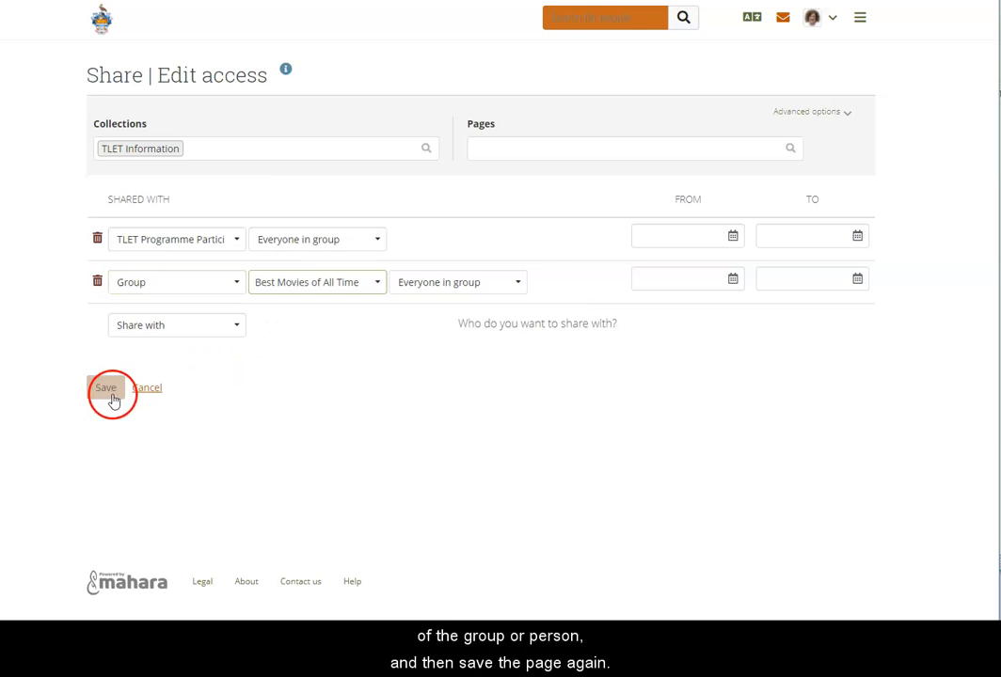